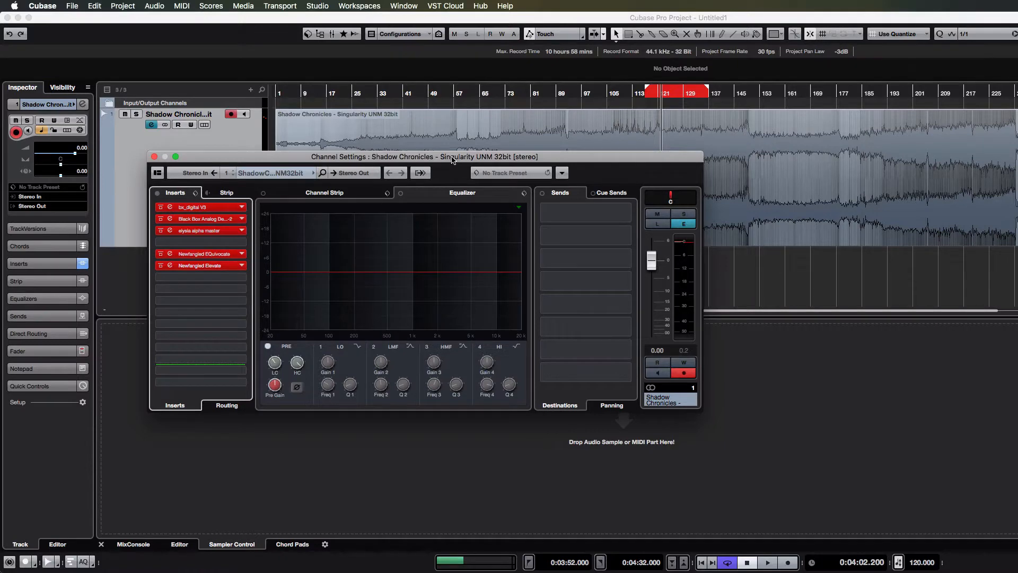
# - Open the Newfangled Elevate insert from the Shadow Chronicles channel settings and reposition its window
pyautogui.moveTo(447, 162); pyautogui.dragTo(470, 194)
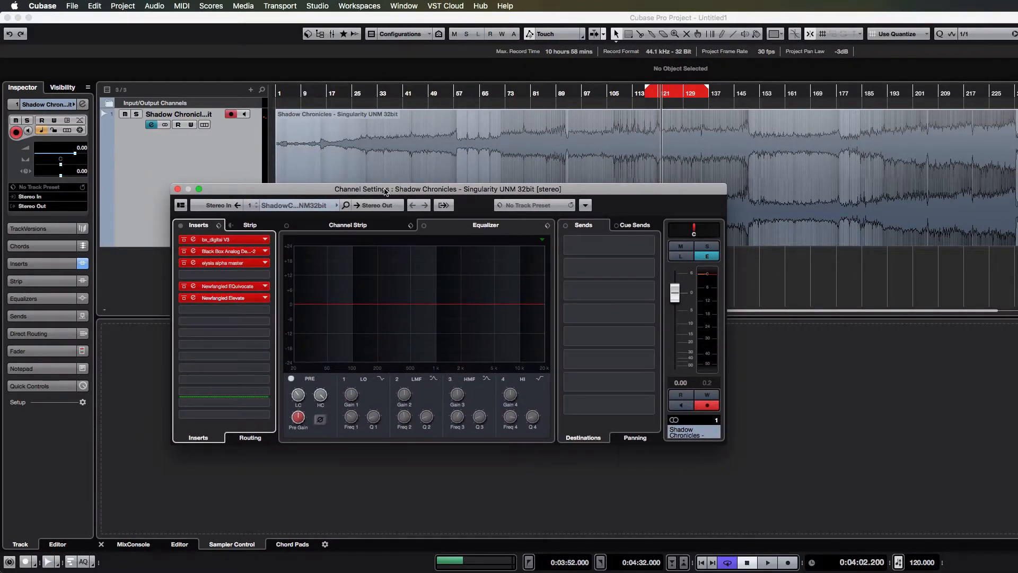
pyautogui.click(194, 299)
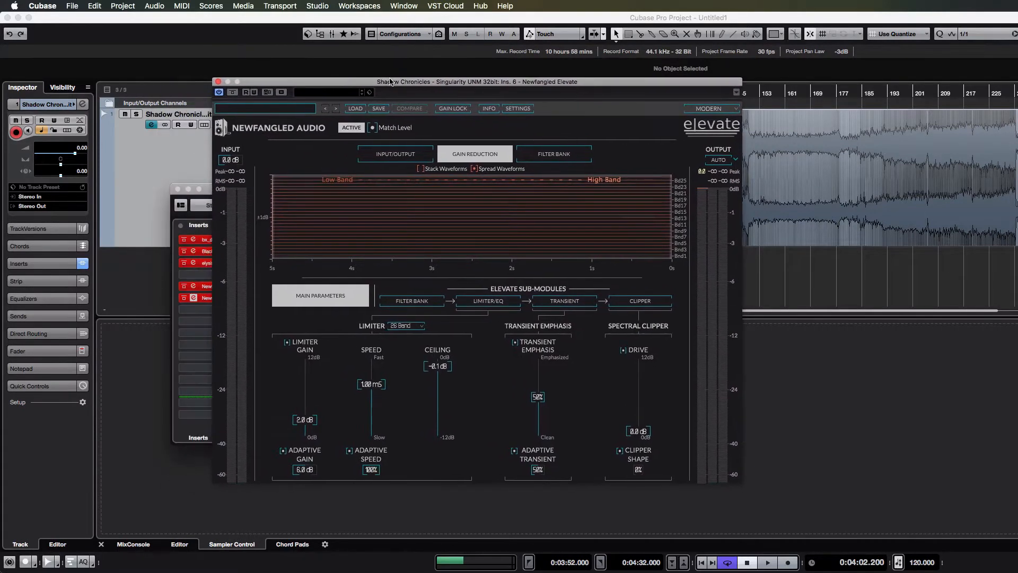
pyautogui.moveTo(367, 85); pyautogui.dragTo(328, 77)
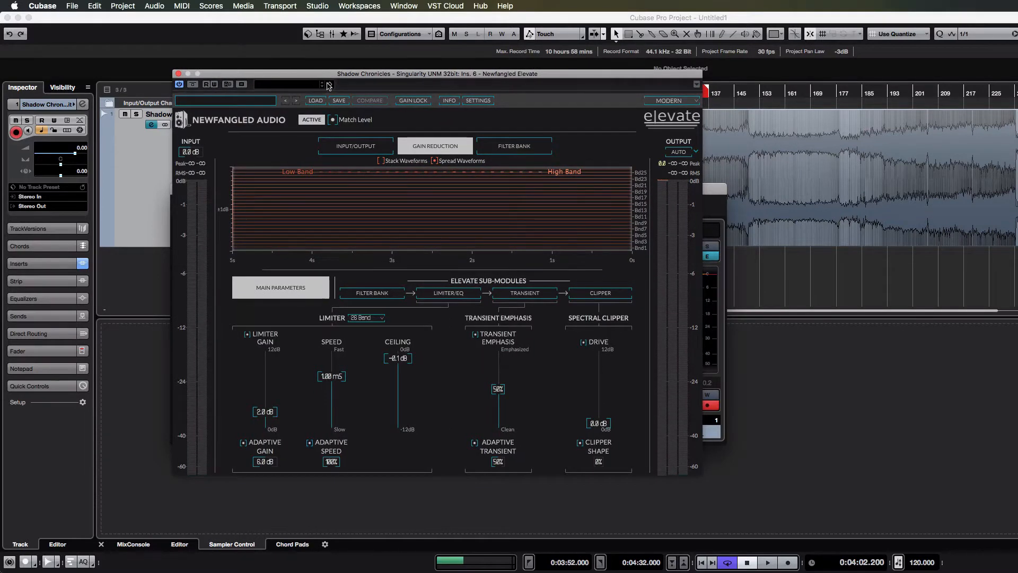
pyautogui.moveTo(329, 75)
pyautogui.mouseDown()
pyautogui.moveTo(313, 76)
pyautogui.moveTo(335, 78)
pyautogui.mouseUp()
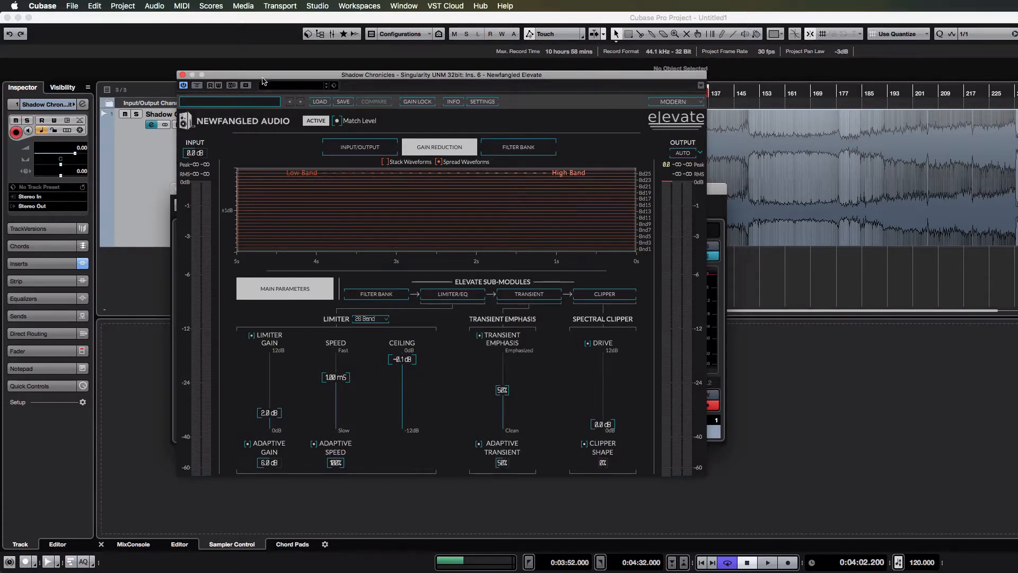
pyautogui.moveTo(262, 77); pyautogui.dragTo(233, 92)
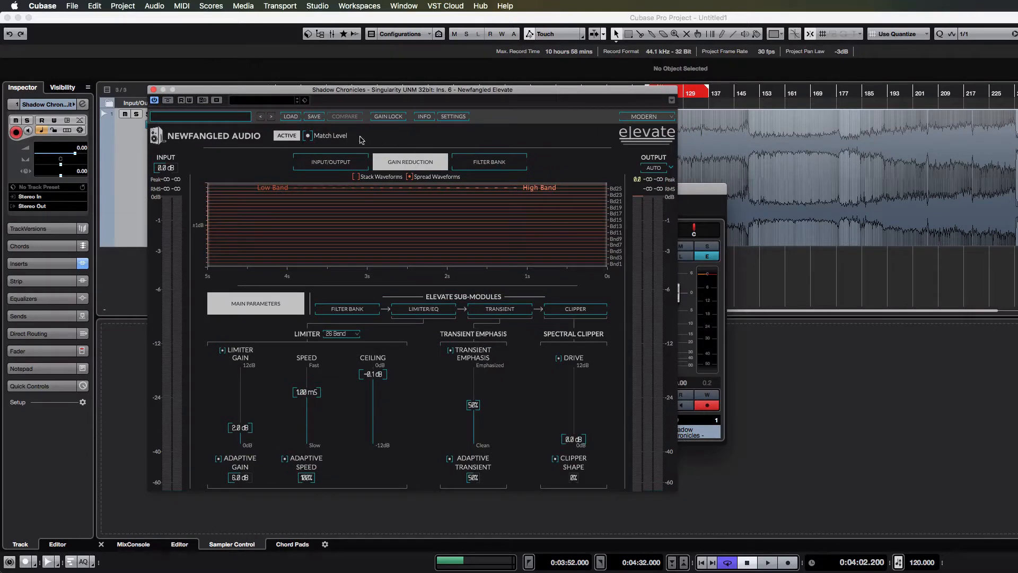
pyautogui.moveTo(302, 91); pyautogui.dragTo(245, 71)
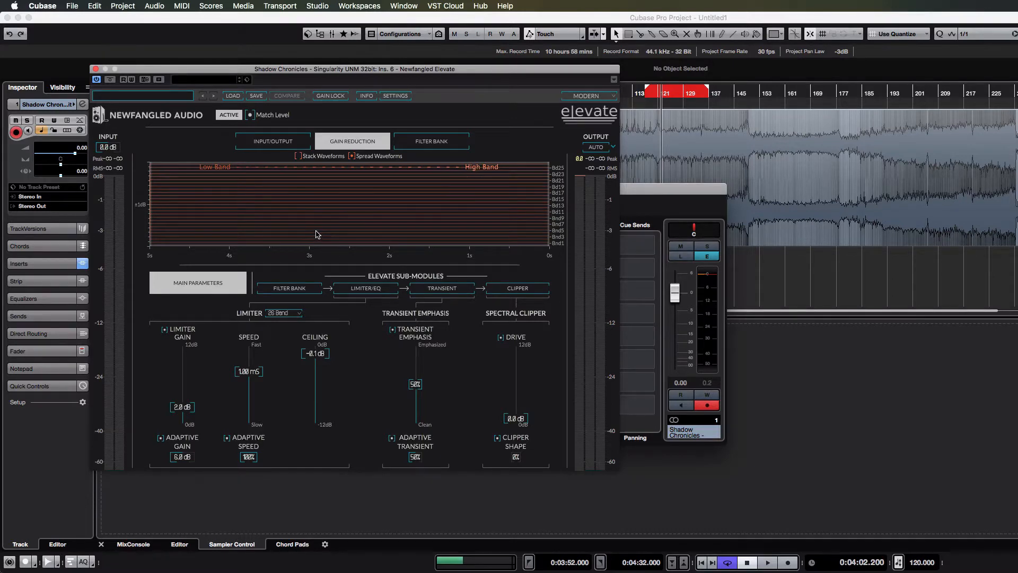
pyautogui.moveTo(346, 72); pyautogui.dragTo(350, 78)
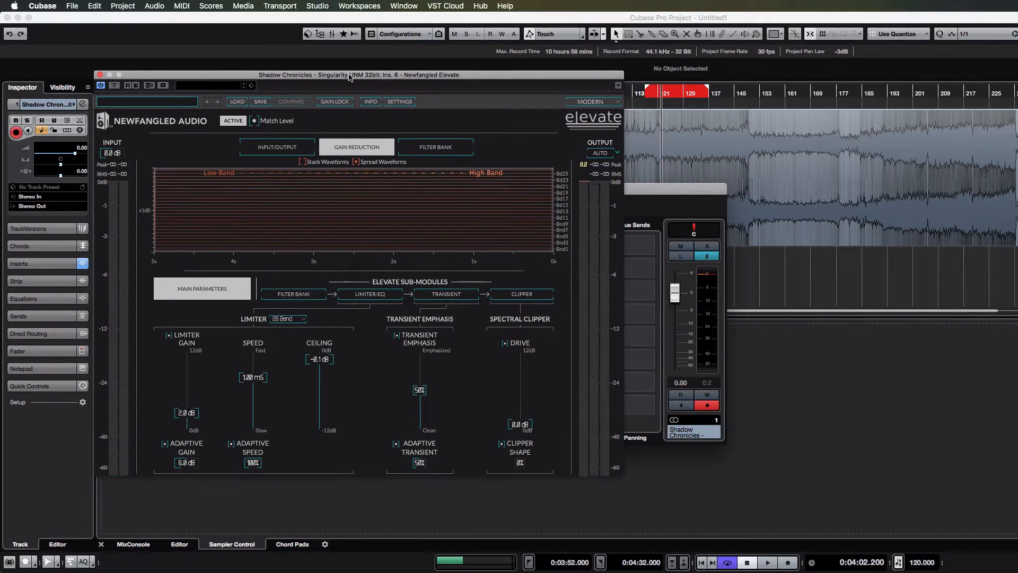
pyautogui.click(636, 192)
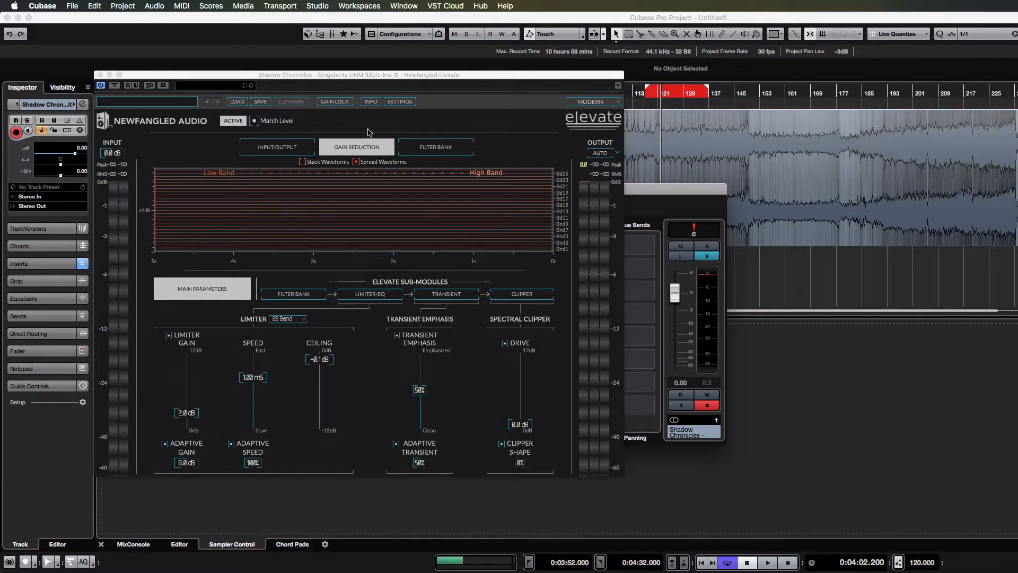
pyautogui.moveTo(247, 75); pyautogui.dragTo(334, 87)
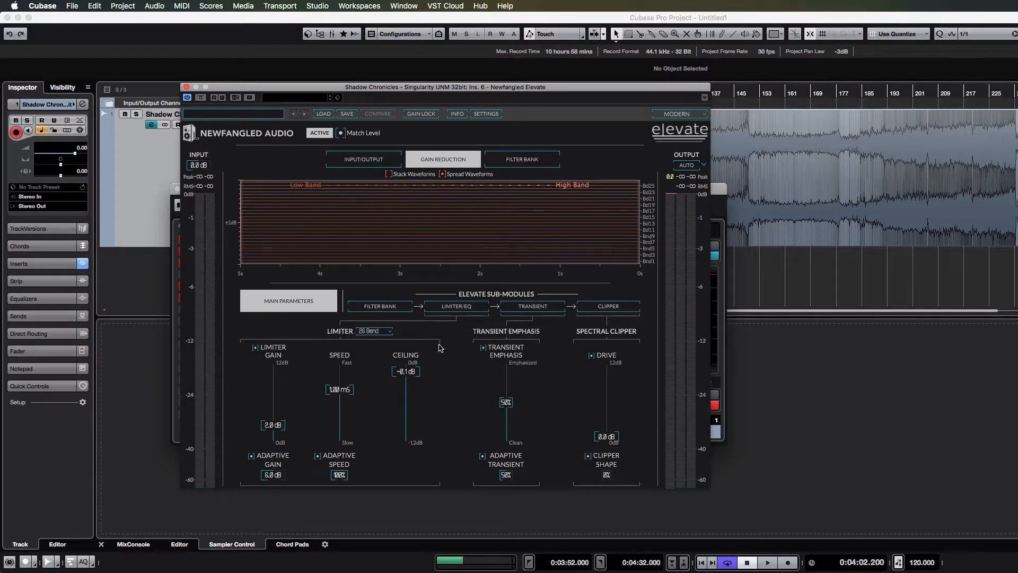
pyautogui.moveTo(448, 87); pyautogui.dragTo(386, 99)
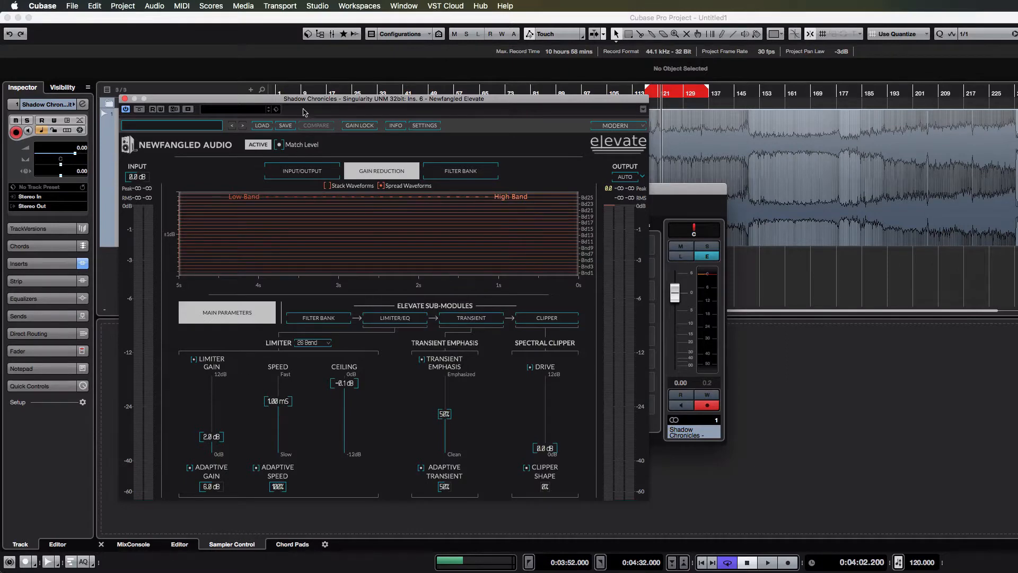
# - Open the Newfangled EQuivocate insert on the same channel and arrange its window in front of Elevate's
pyautogui.moveTo(305, 100); pyautogui.dragTo(450, 85)
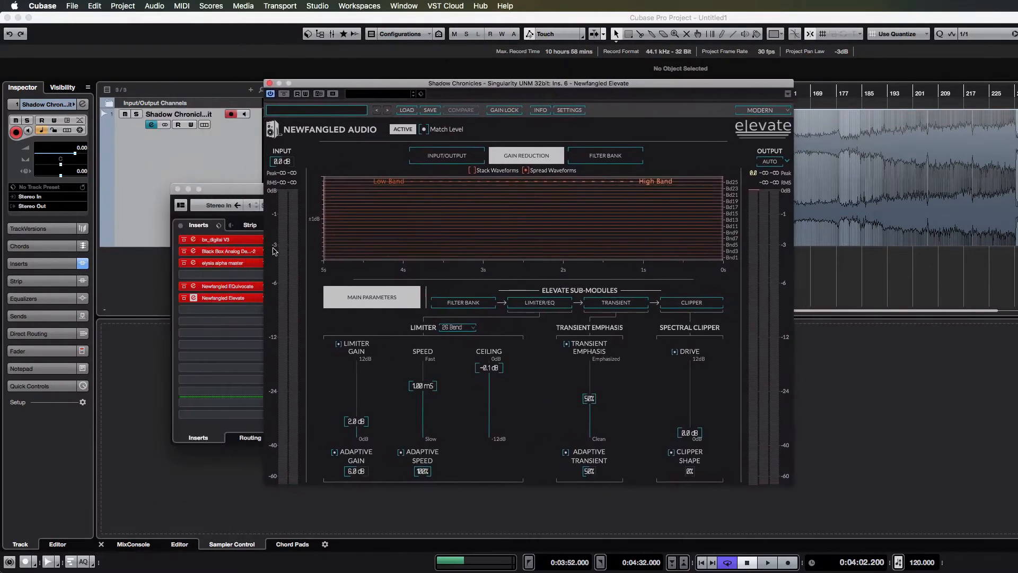
pyautogui.click(203, 288)
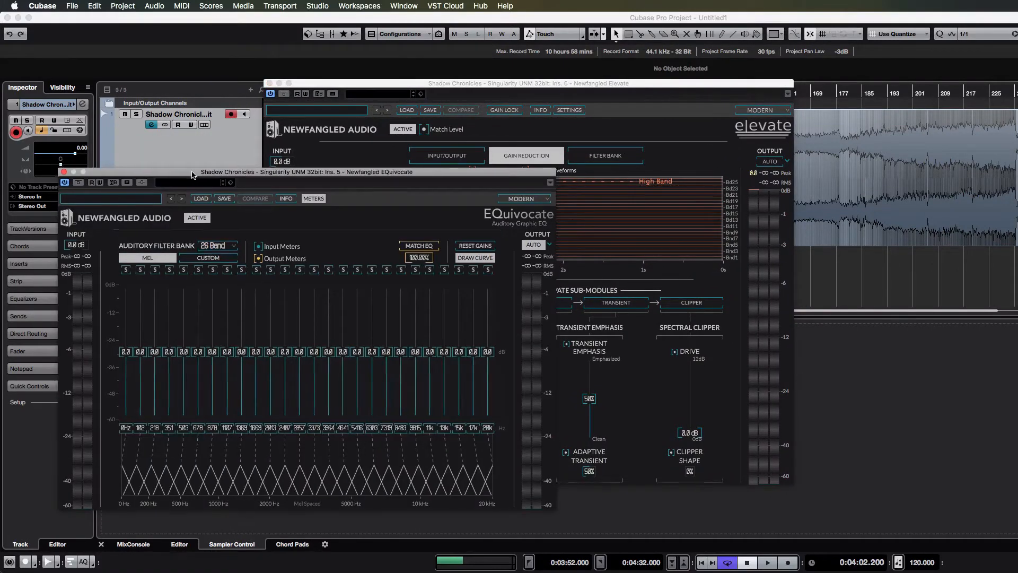
pyautogui.moveTo(192, 172); pyautogui.dragTo(174, 122)
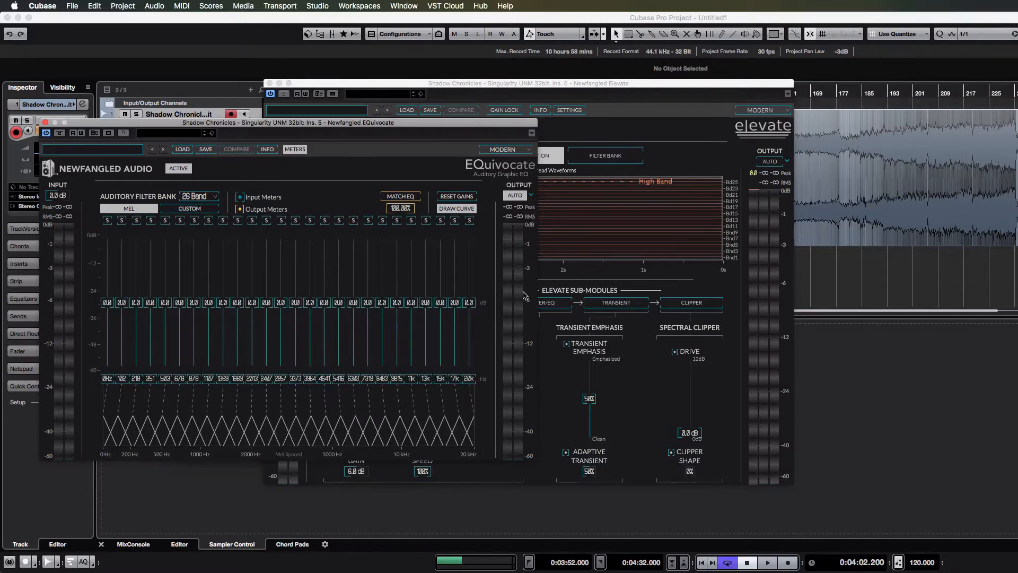
pyautogui.click(529, 84)
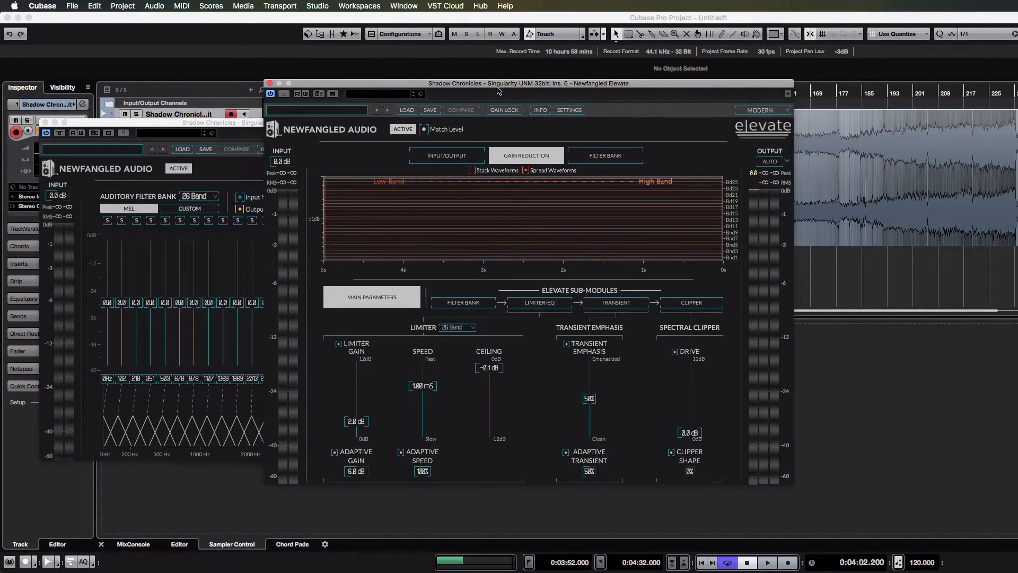
pyautogui.moveTo(498, 90); pyautogui.dragTo(374, 36)
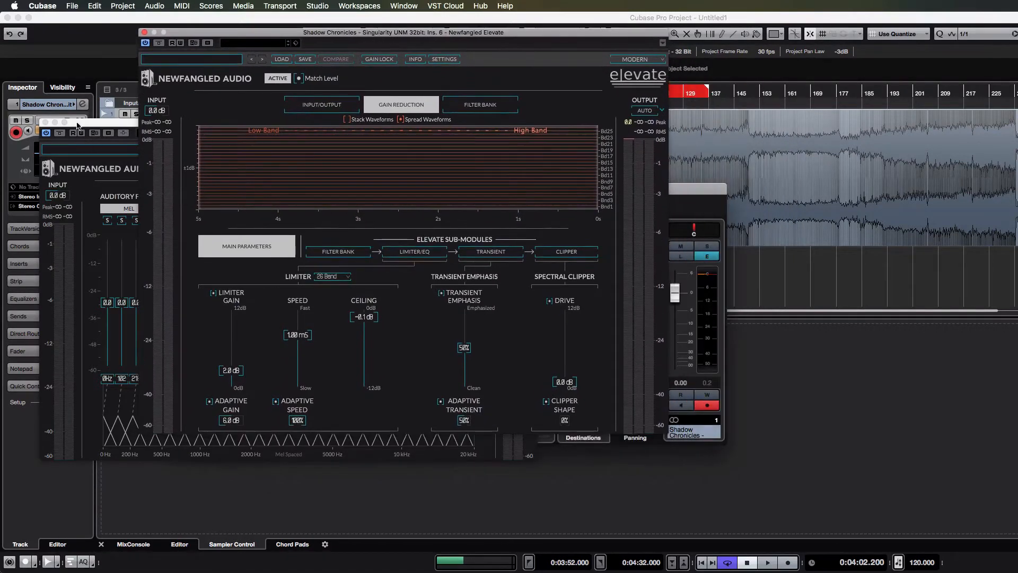
pyautogui.moveTo(100, 124); pyautogui.dragTo(180, 103)
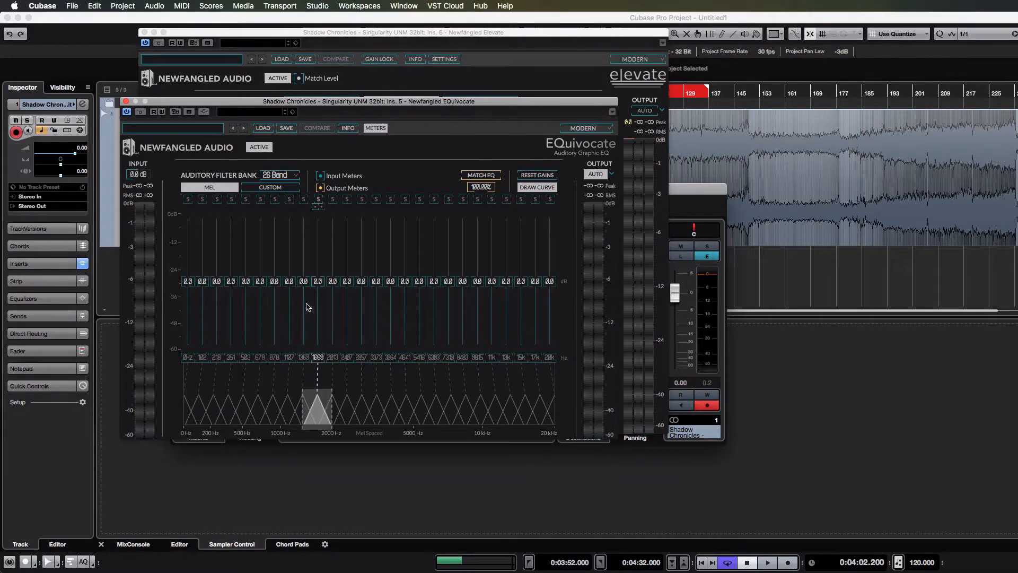
pyautogui.moveTo(258, 106); pyautogui.dragTo(226, 129)
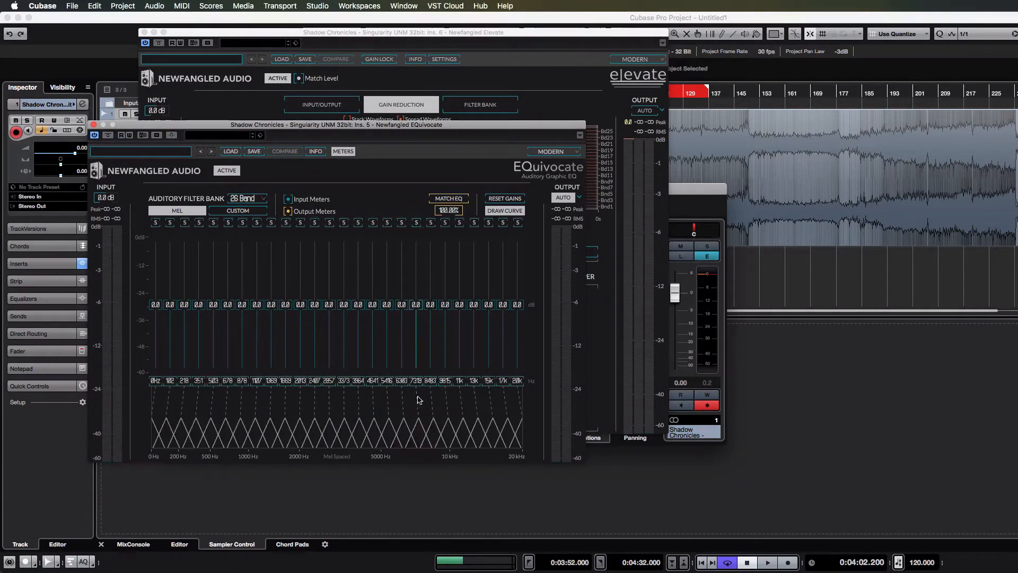
# - Load the Aphex preset in EQuivocate, set its third band's frequency to 1745 Hz and close the plug-in
pyautogui.moveTo(418, 386)
pyautogui.mouseDown()
pyautogui.moveTo(400, 381)
pyautogui.moveTo(469, 383)
pyautogui.moveTo(407, 383)
pyautogui.mouseUp()
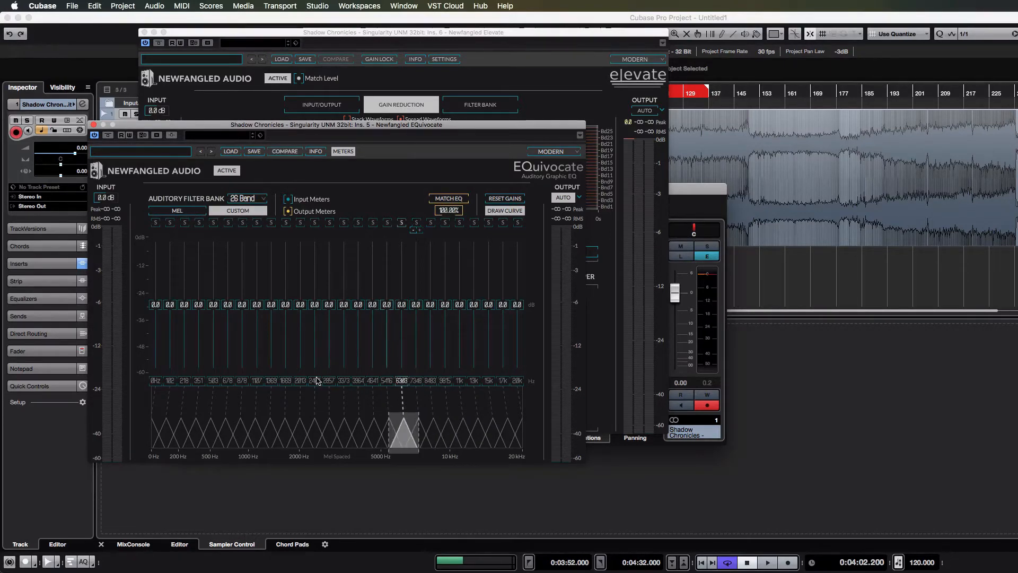
pyautogui.click(210, 152)
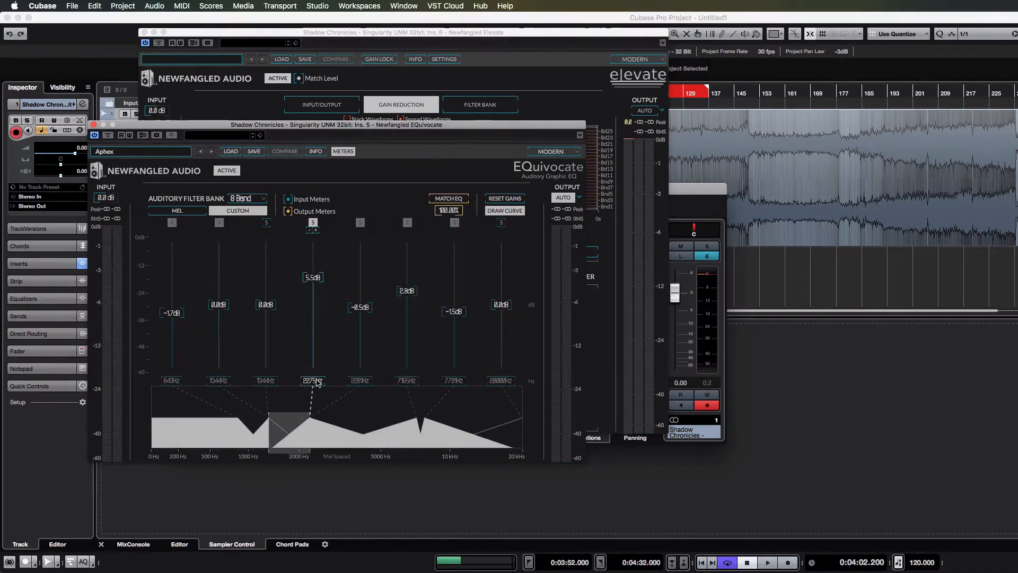
pyautogui.moveTo(268, 381); pyautogui.dragTo(304, 390)
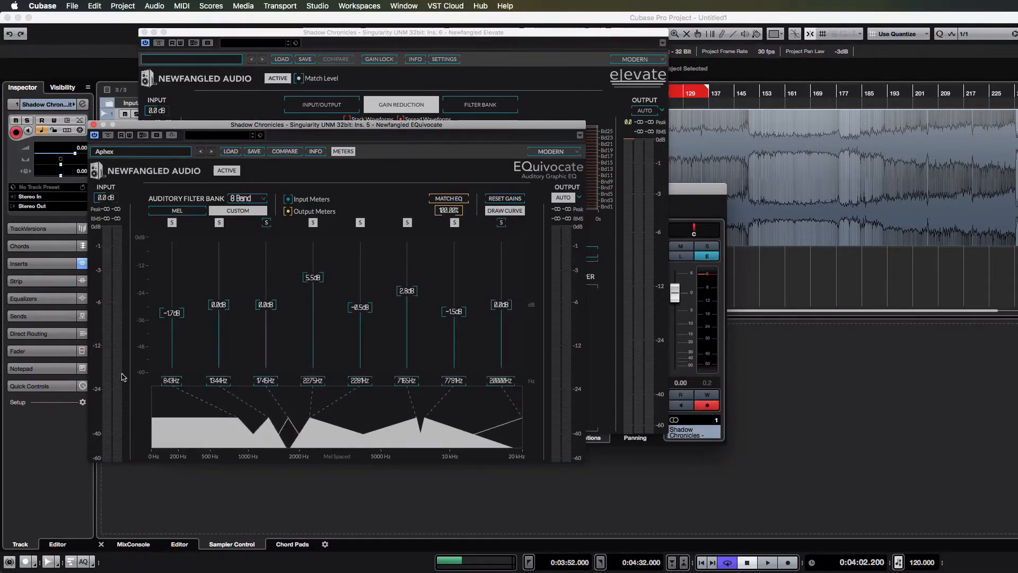
pyautogui.click(93, 124)
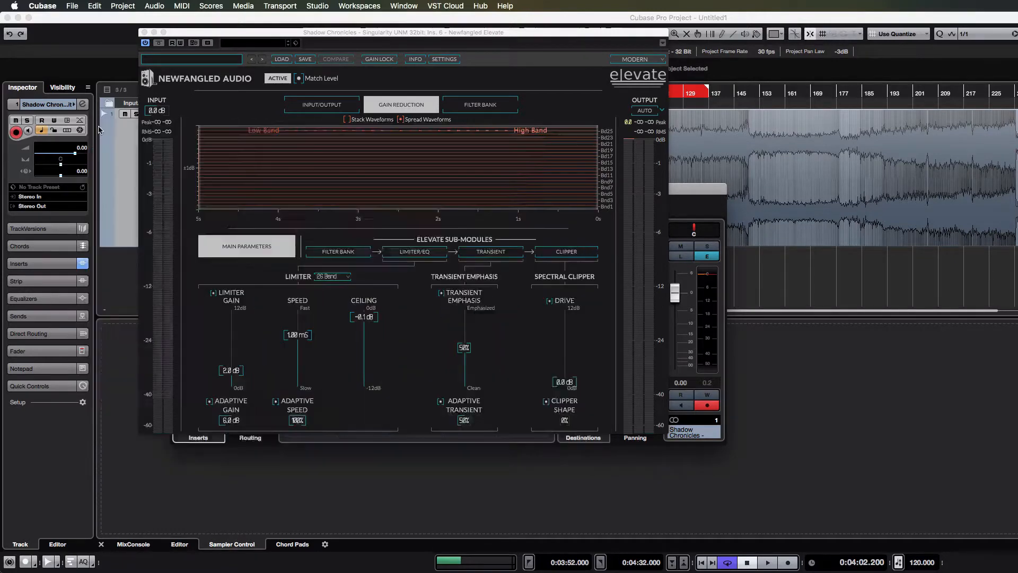
# - Bring the Elevate window back over the channel settings and view the limiter's band-count options
pyautogui.moveTo(187, 50); pyautogui.dragTo(174, 327)
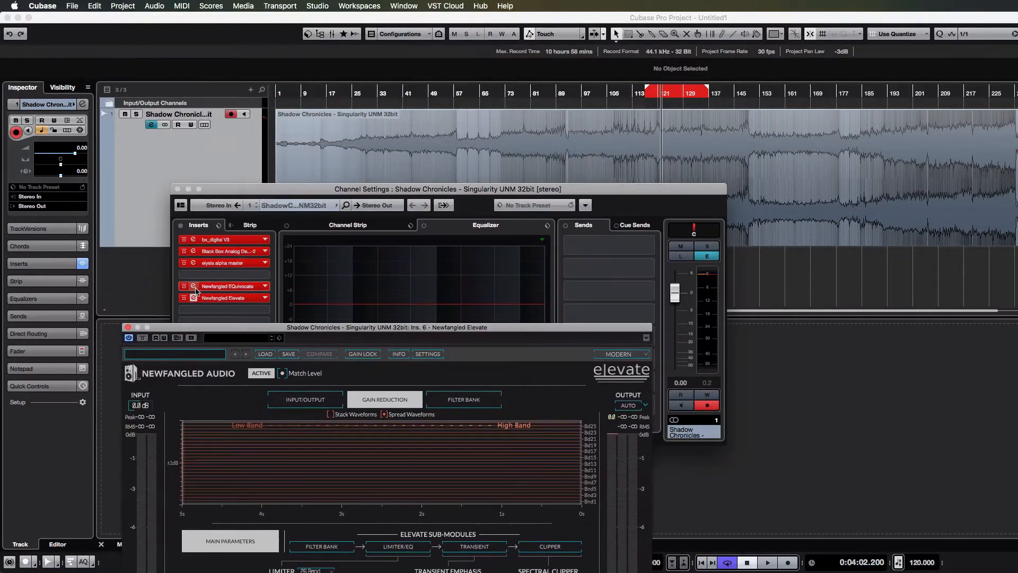
pyautogui.moveTo(245, 328); pyautogui.dragTo(276, 71)
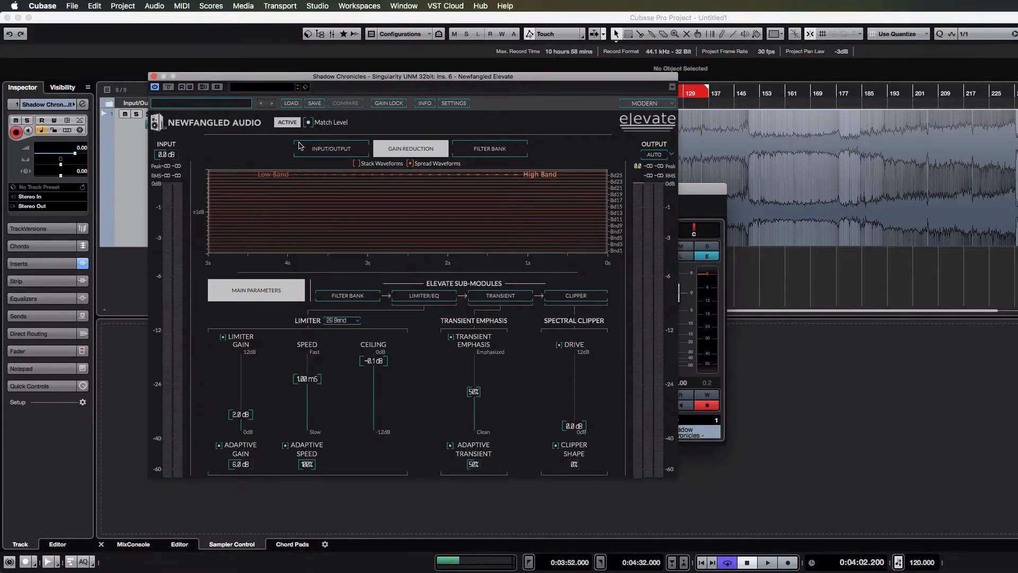
pyautogui.click(341, 321)
pyautogui.click(348, 309)
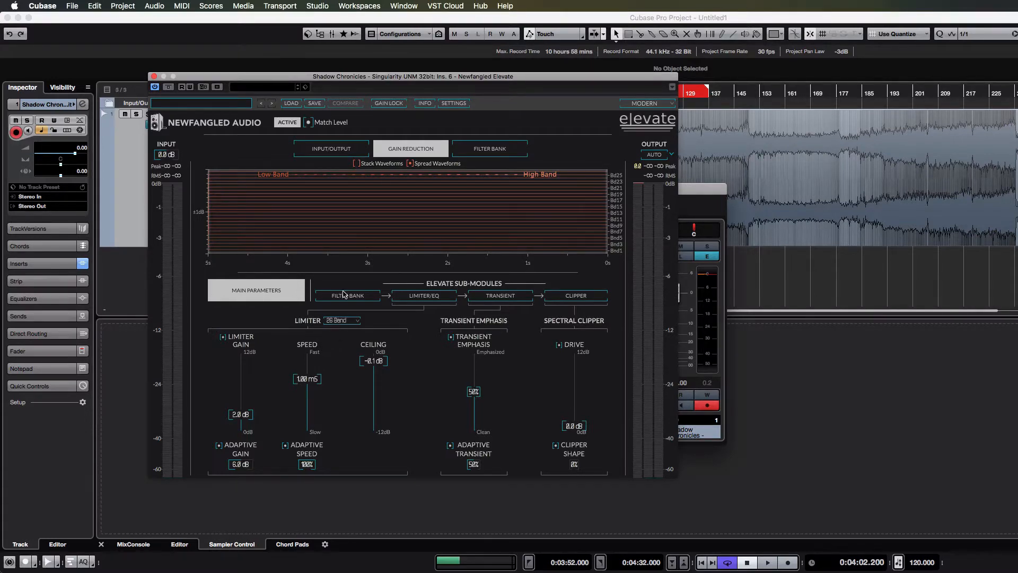
pyautogui.moveTo(345, 77); pyautogui.dragTo(386, 76)
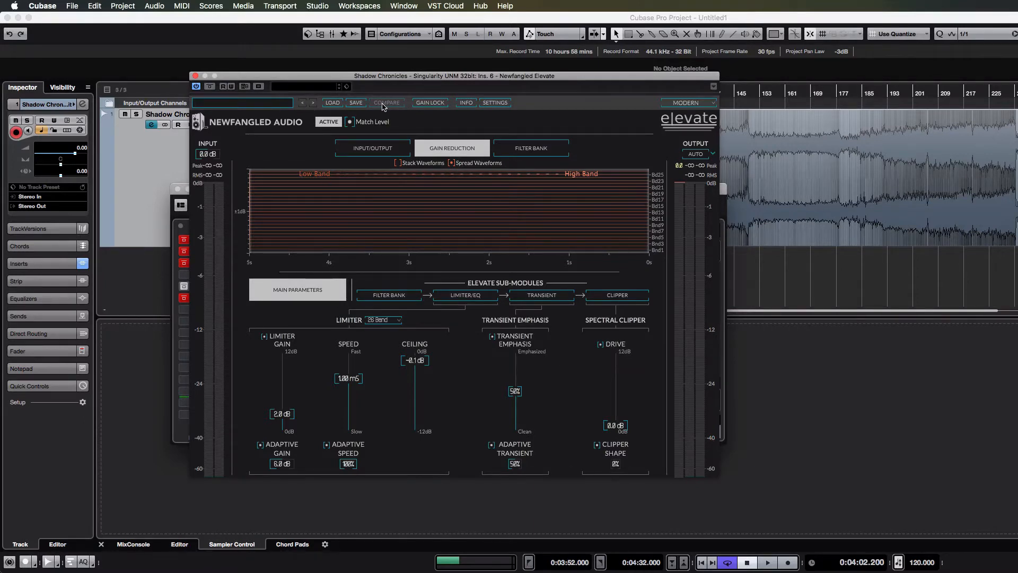
# - Examine Elevate's gain lock and the dither choices in its settings, and close the settings again
pyautogui.click(429, 108)
pyautogui.click(427, 103)
pyautogui.click(496, 103)
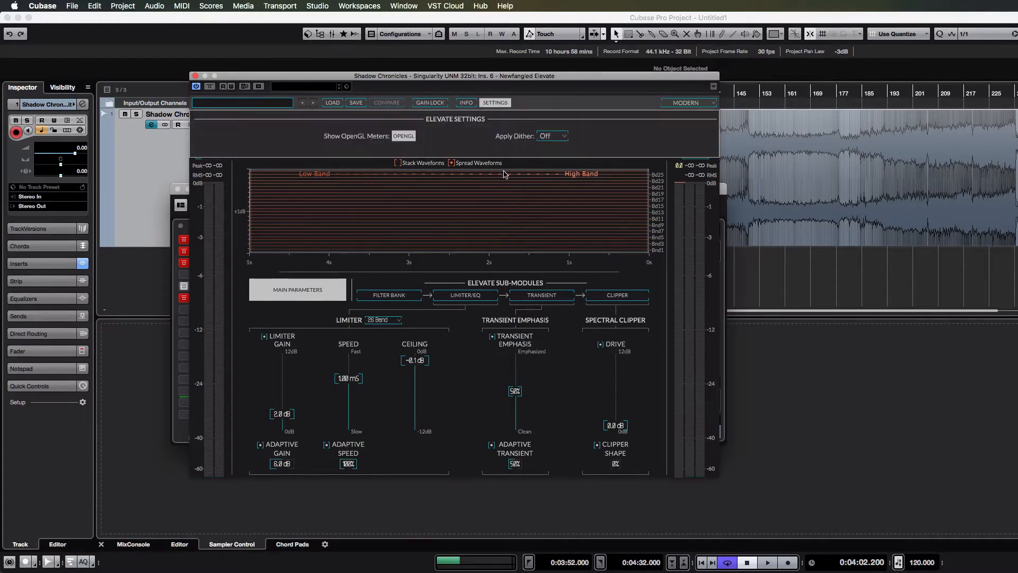
pyautogui.click(546, 137)
pyautogui.click(561, 193)
pyautogui.click(495, 103)
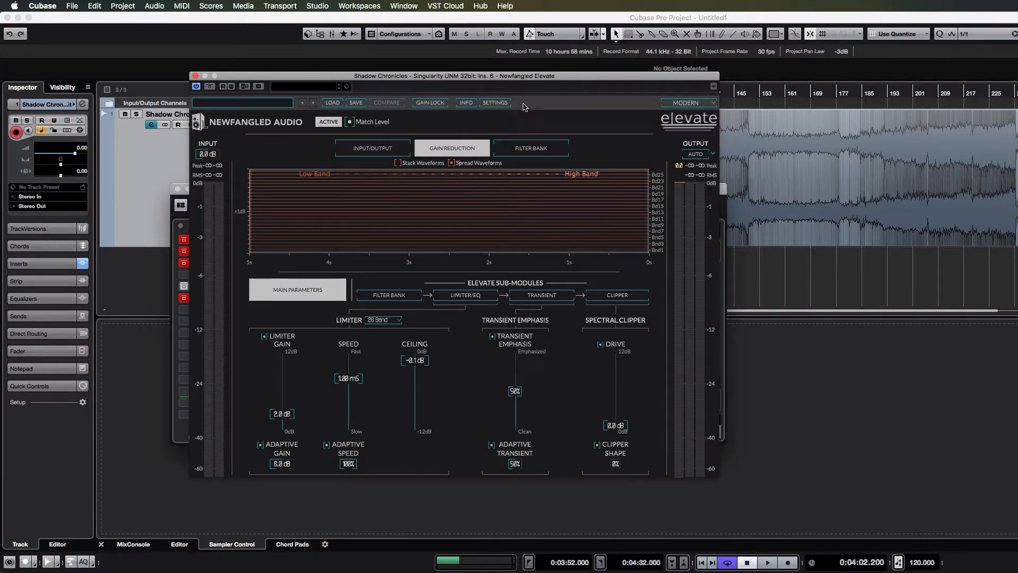
# - Try the Newfangled and Twin Turbo interface themes in Elevate and return to the Modern theme
pyautogui.click(686, 102)
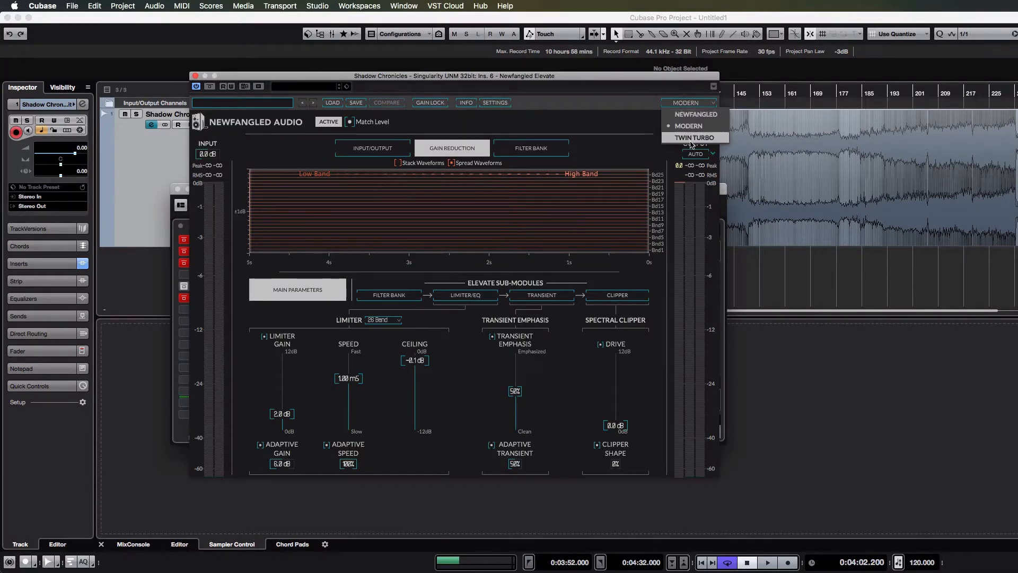
pyautogui.click(692, 115)
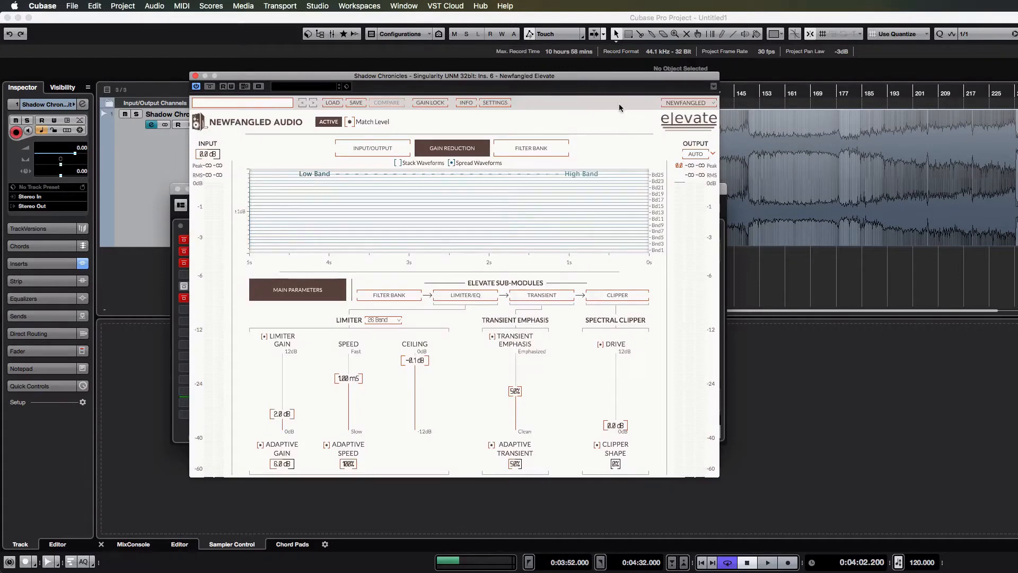
pyautogui.click(685, 103)
pyautogui.click(703, 136)
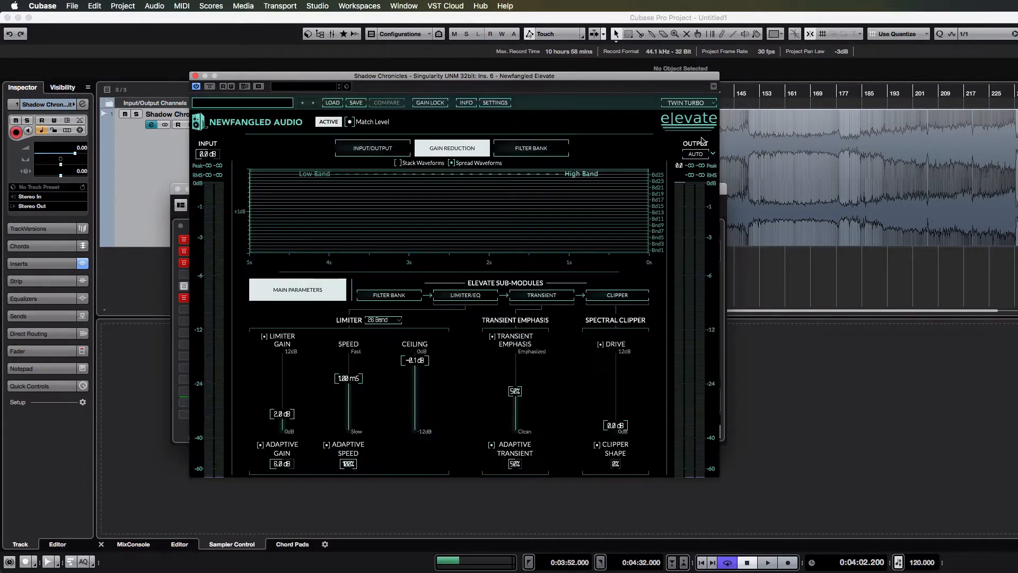
pyautogui.click(686, 103)
pyautogui.click(690, 126)
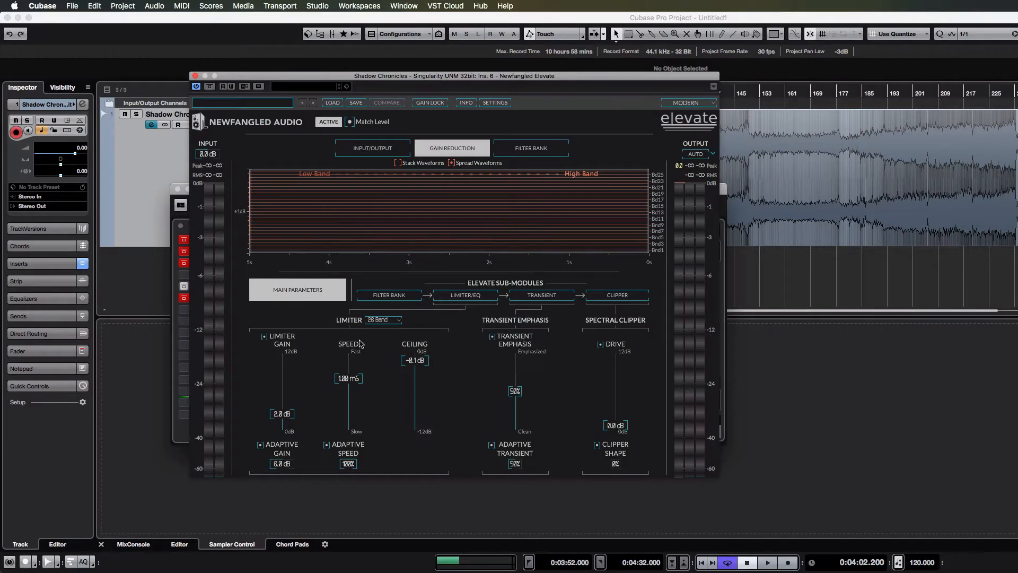
# - Enable Elevate's automatic output level and compare the Input/Output view with the stacked and spread Gain Reduction waveforms
pyautogui.click(696, 157)
pyautogui.click(384, 151)
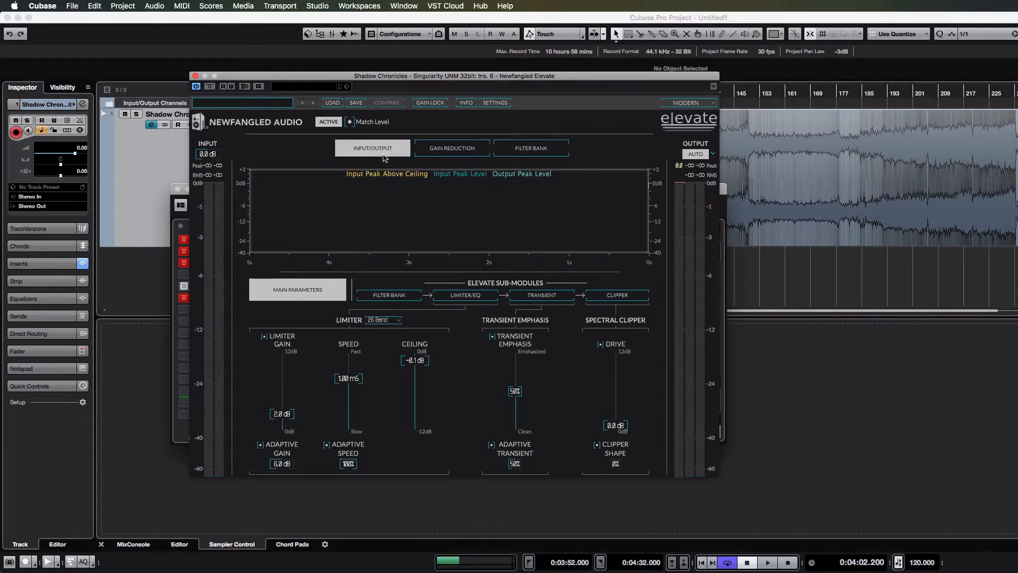
pyautogui.click(454, 148)
pyautogui.click(380, 152)
pyautogui.click(471, 151)
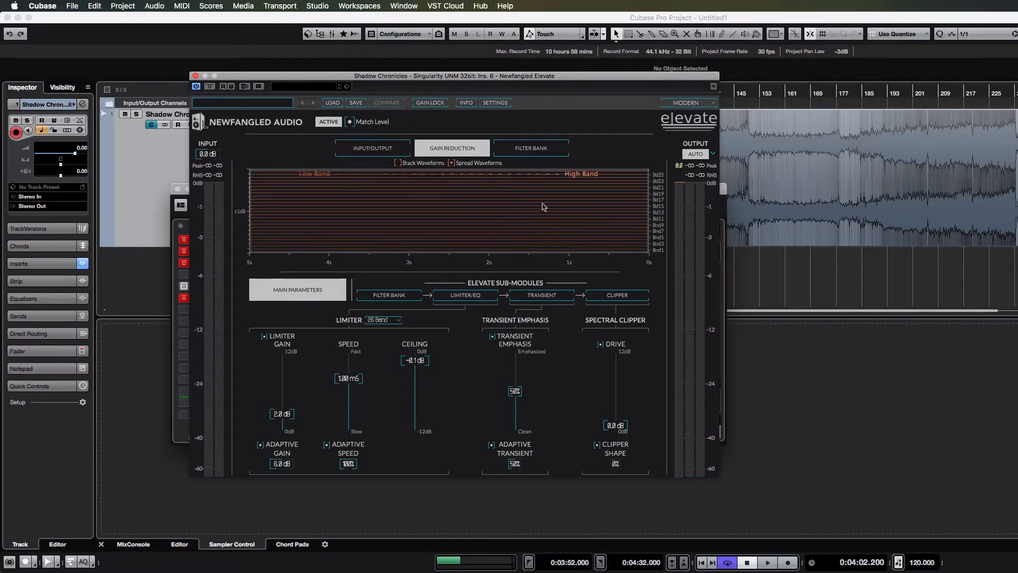
pyautogui.click(398, 163)
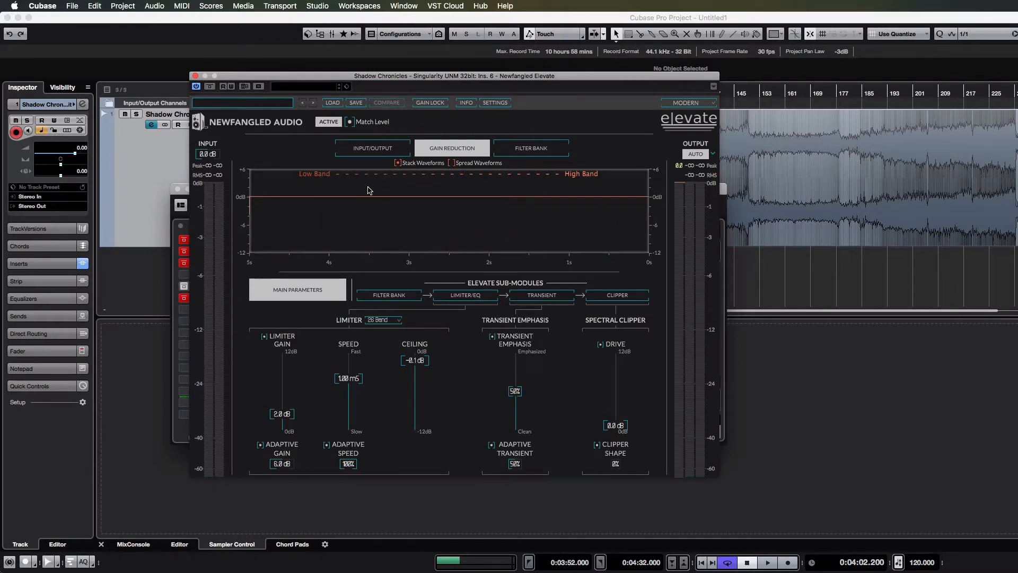
pyautogui.click(451, 163)
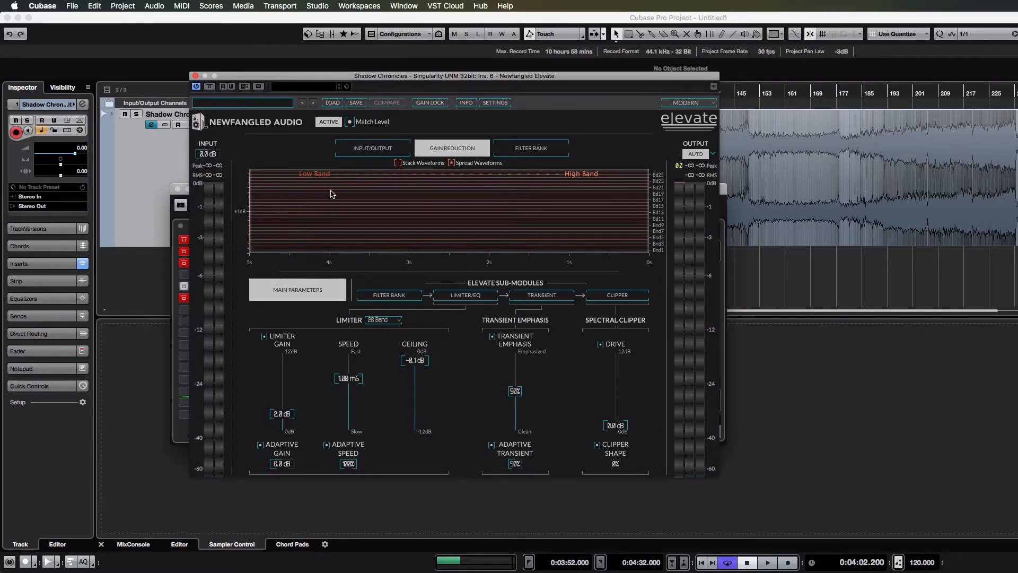
# - Show Elevate's Filter Bank meters, and move the plug-in window down to uncover the track's waveform and loop range
pyautogui.click(530, 154)
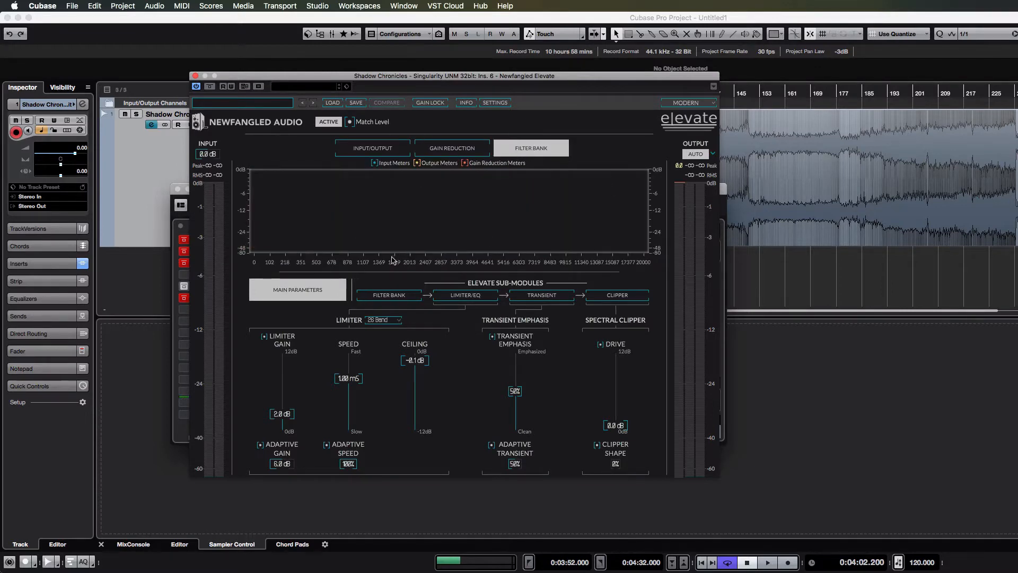
pyautogui.click(793, 164)
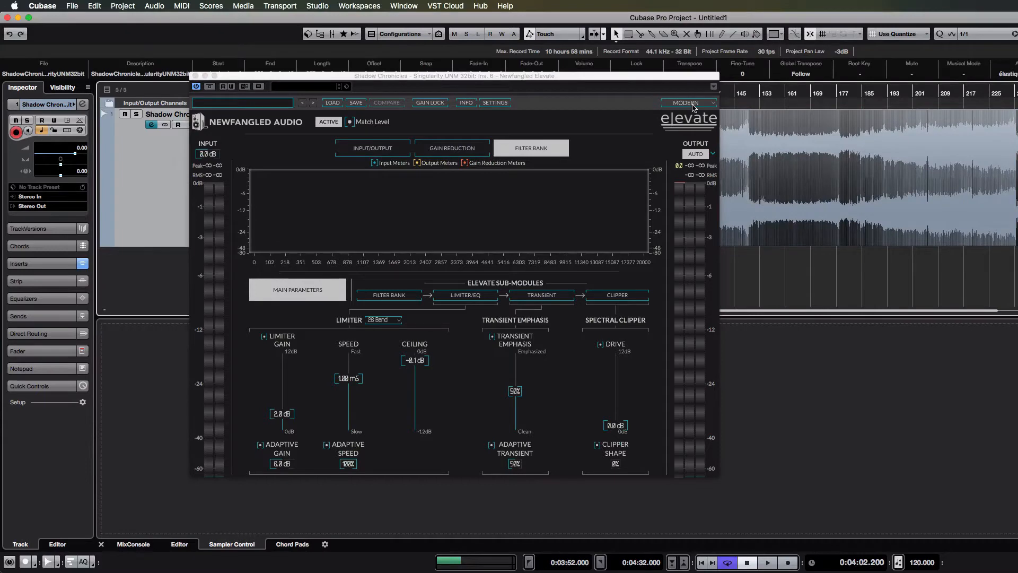
pyautogui.moveTo(517, 80); pyautogui.dragTo(511, 187)
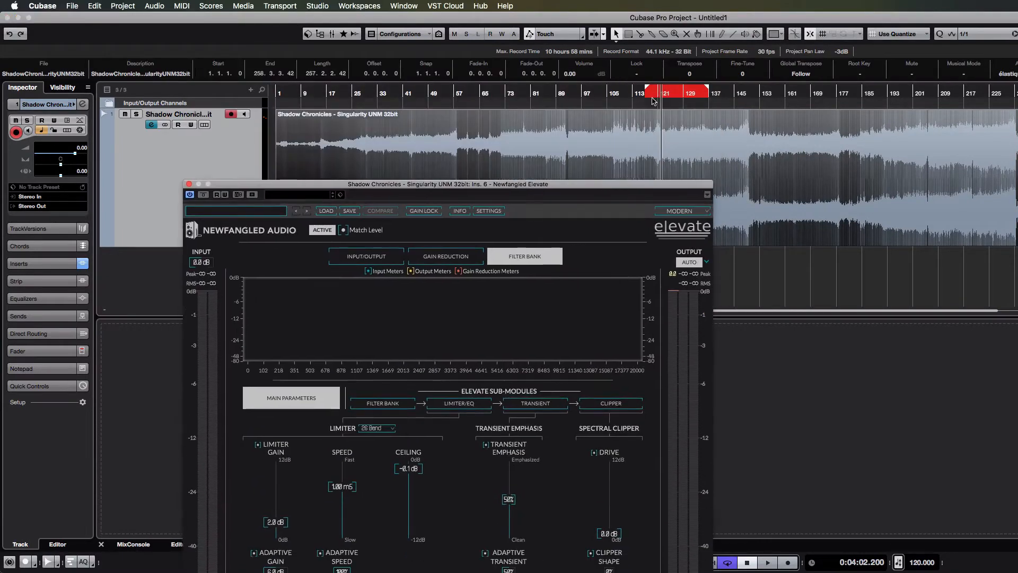
pyautogui.scroll(3, 477, 143)
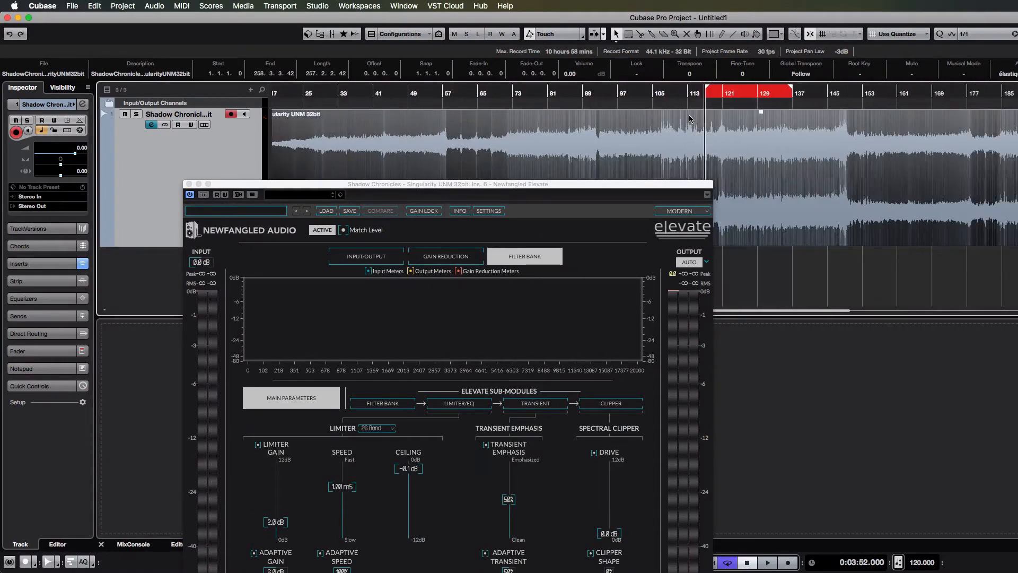
pyautogui.scroll(-3, 458, 146)
# - Inspect the elysia alpha master insert from the track's channel settings, and close both windows so only Elevate stays open
pyautogui.click(150, 125)
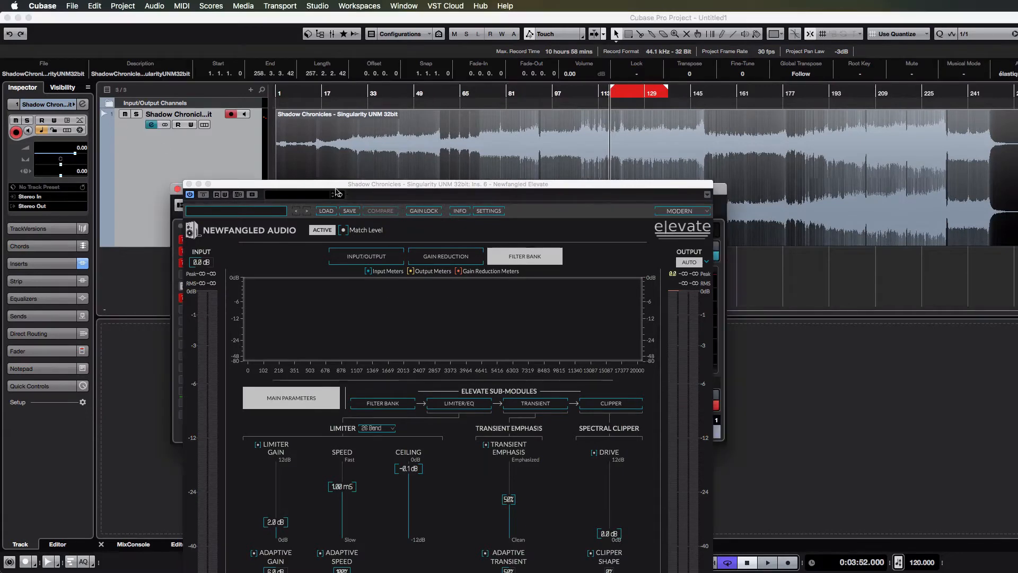
pyautogui.click(151, 125)
pyautogui.moveTo(267, 191); pyautogui.dragTo(177, 140)
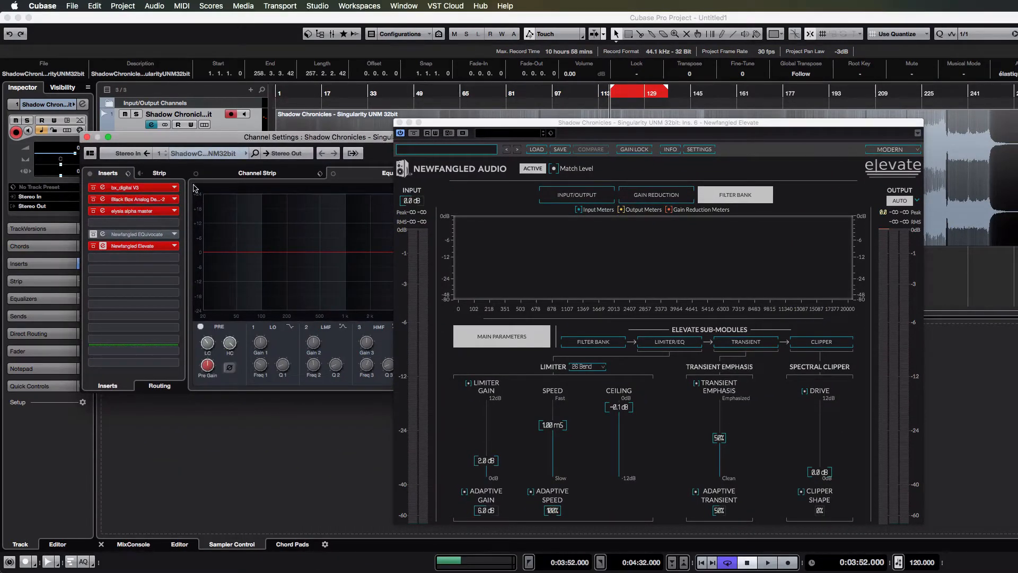
pyautogui.click(132, 210)
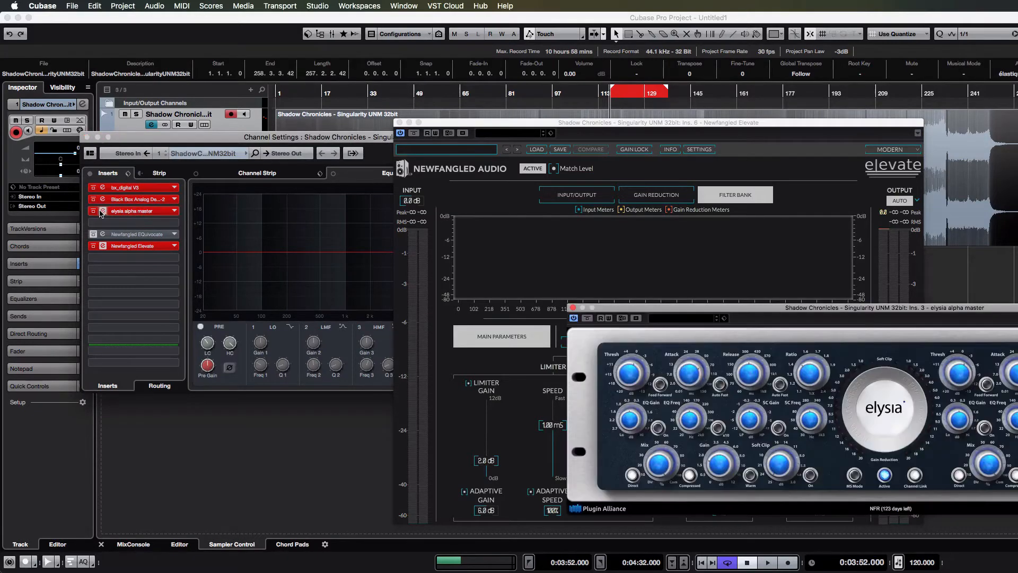
pyautogui.moveTo(606, 308); pyautogui.dragTo(139, 298)
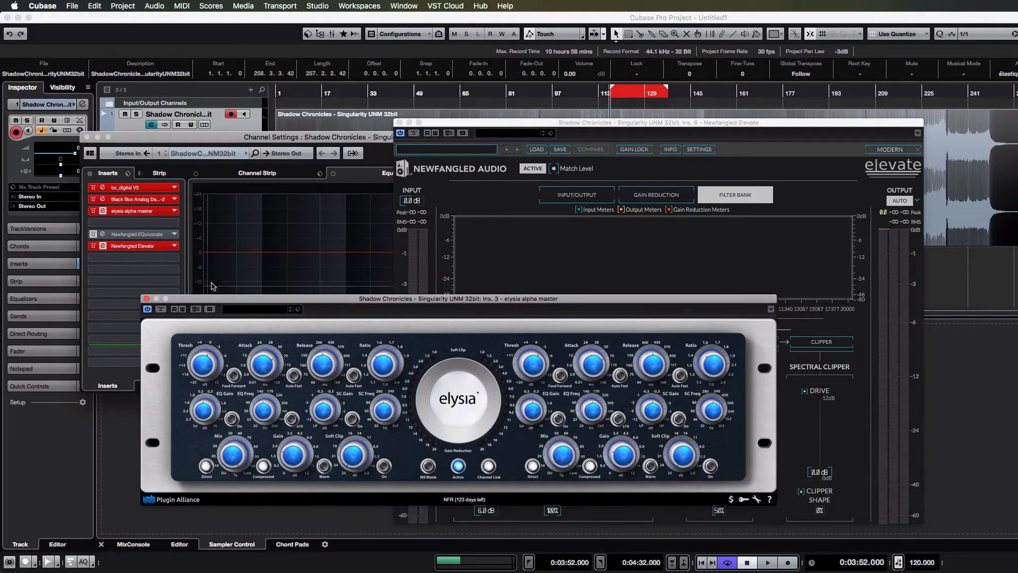
pyautogui.click(144, 297)
pyautogui.moveTo(396, 125); pyautogui.dragTo(248, 71)
pyautogui.click(87, 137)
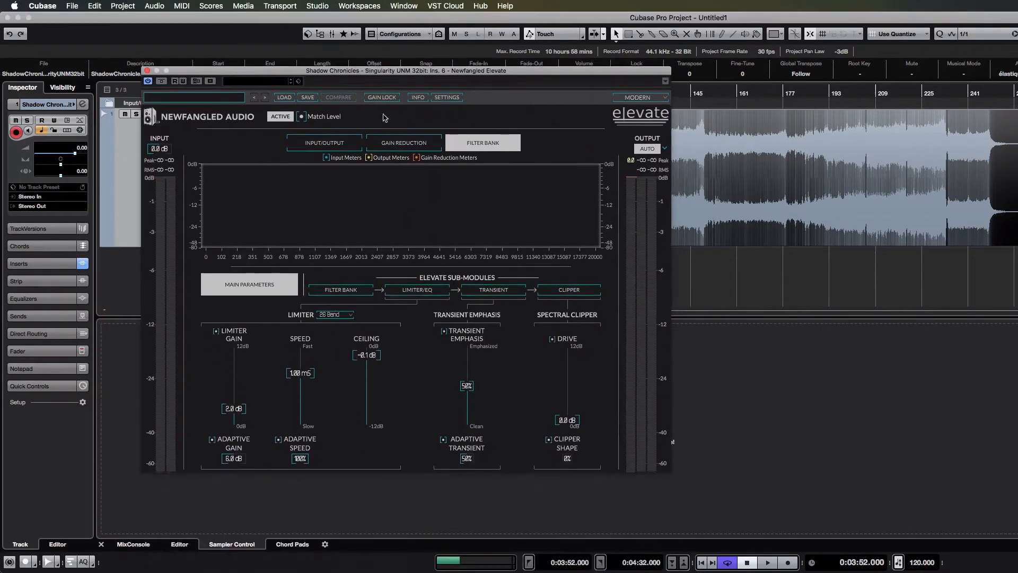
# - View the limiter's band-count options in Elevate's main parameters and keep the 26-band setting
pyautogui.click(757, 287)
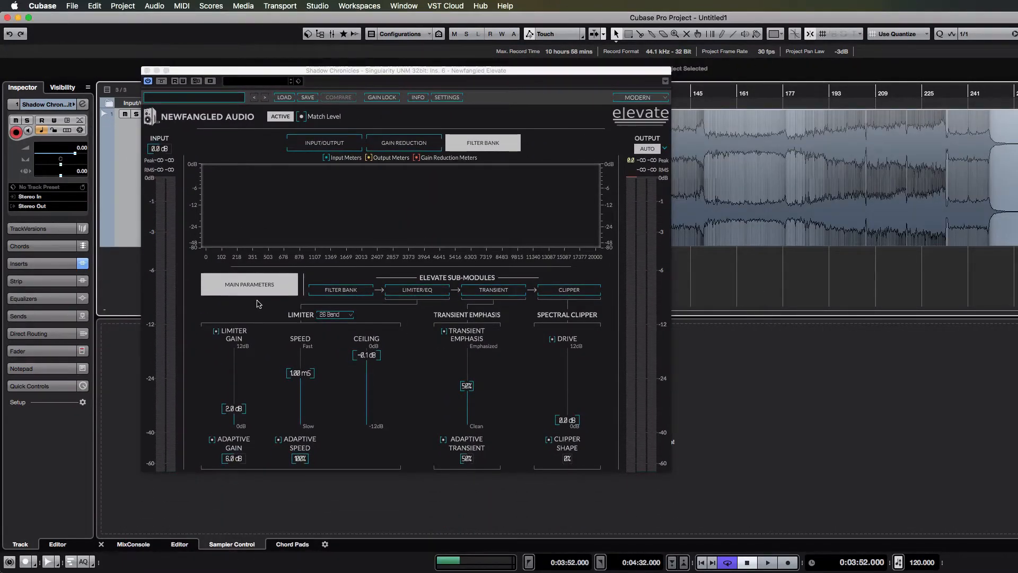
pyautogui.click(245, 289)
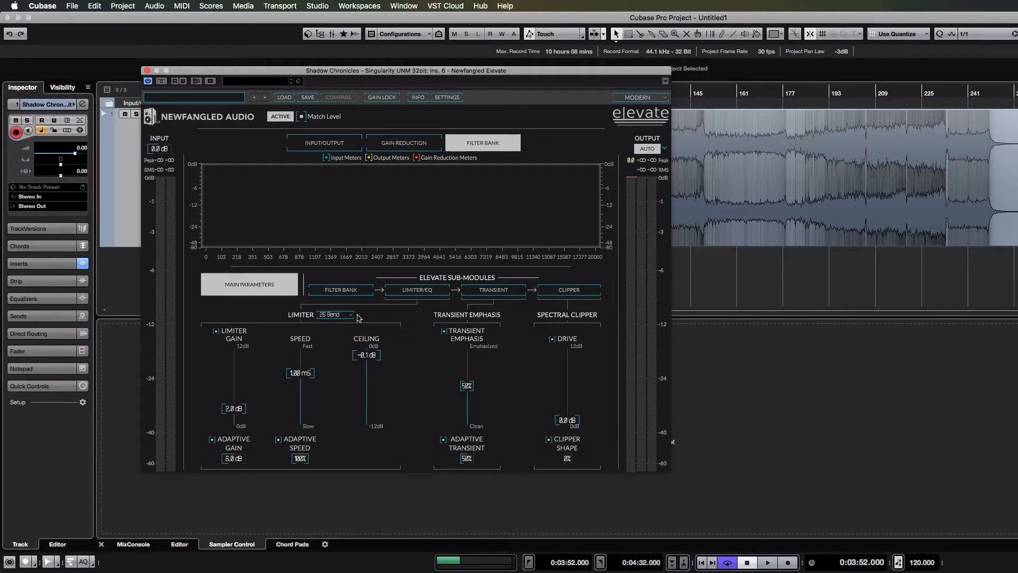
pyautogui.click(335, 315)
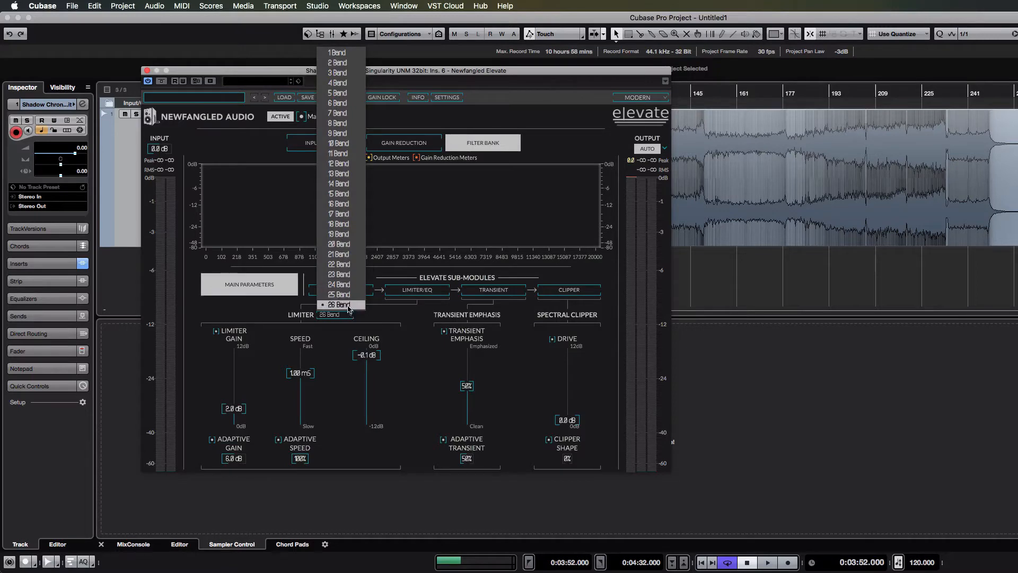
pyautogui.click(348, 306)
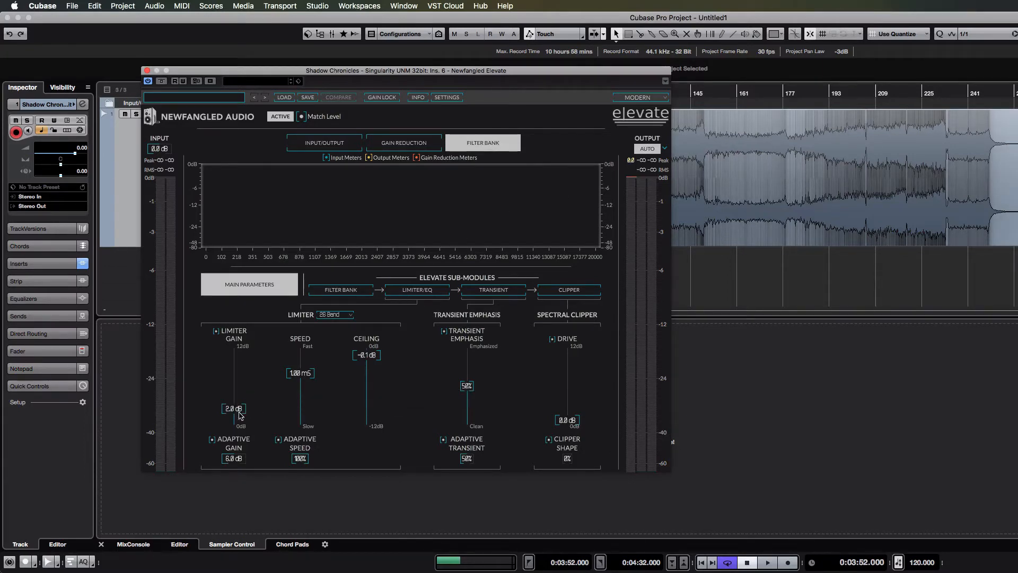
# - Set the limiter gain to 7.6 dB while auditioning the track, and lower the ceiling to -0.3 dB
pyautogui.moveTo(239, 416); pyautogui.dragTo(240, 376)
pyautogui.press('space')
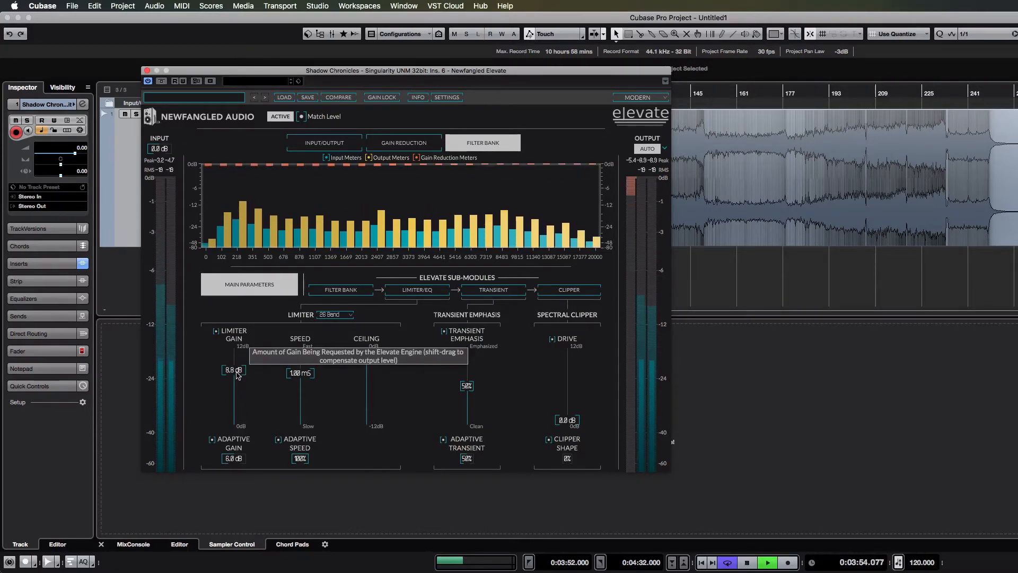
pyautogui.moveTo(236, 372); pyautogui.dragTo(236, 380)
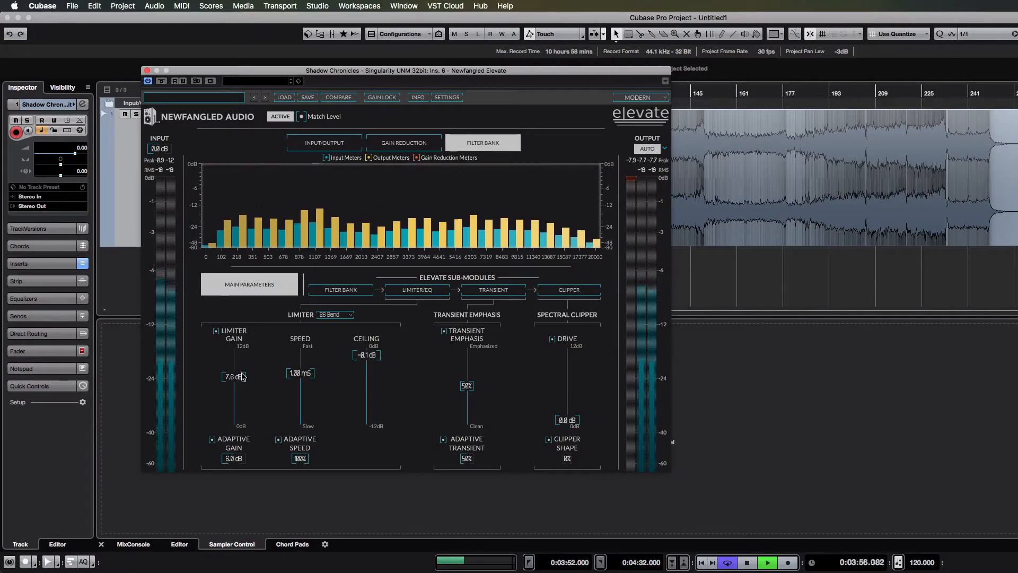
pyautogui.press('space')
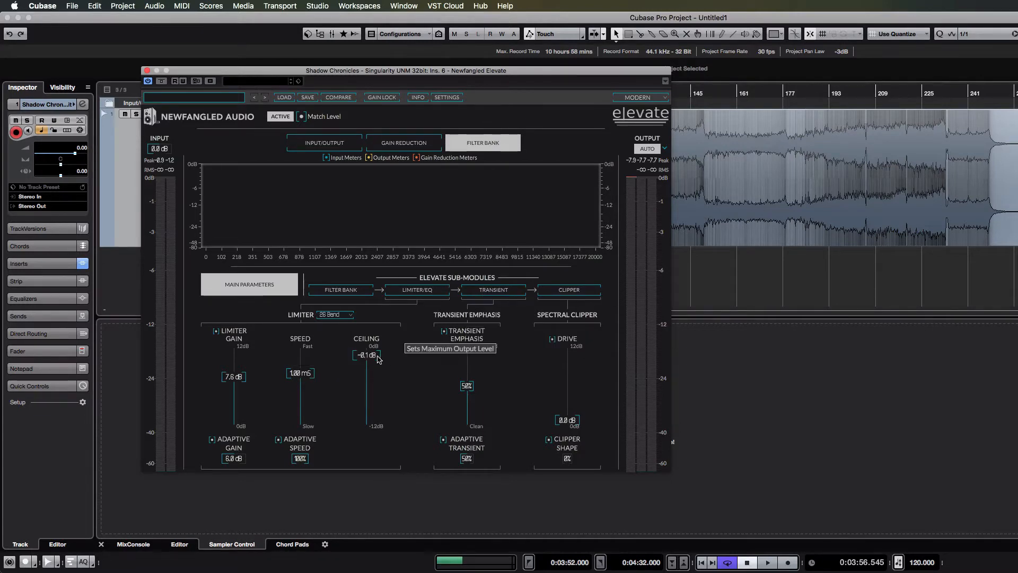
pyautogui.moveTo(379, 358); pyautogui.dragTo(380, 372)
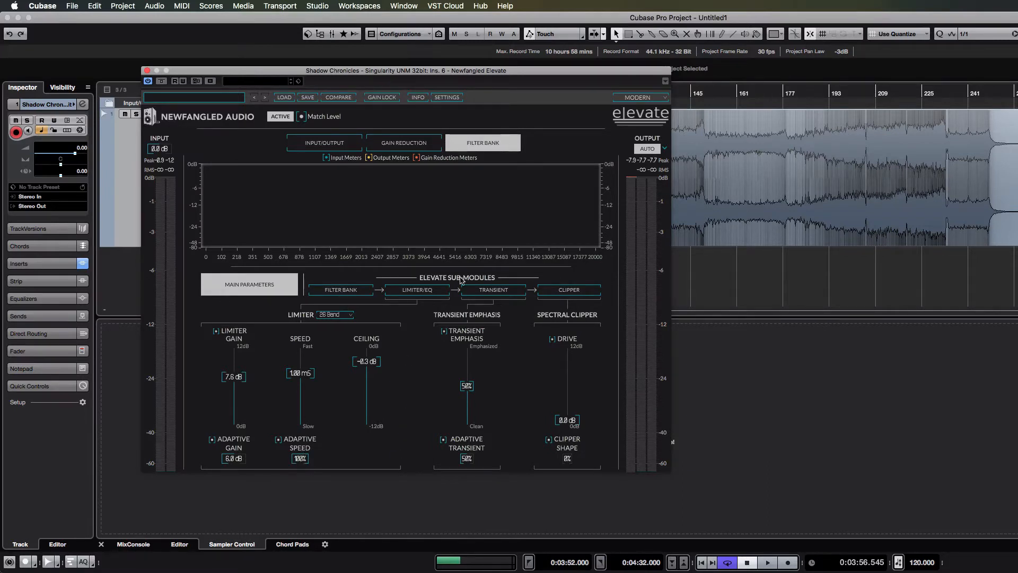
# - Compare the Custom and Mel band spacings in Elevate's Filter Bank sub-module, ending on Mel
pyautogui.click(347, 291)
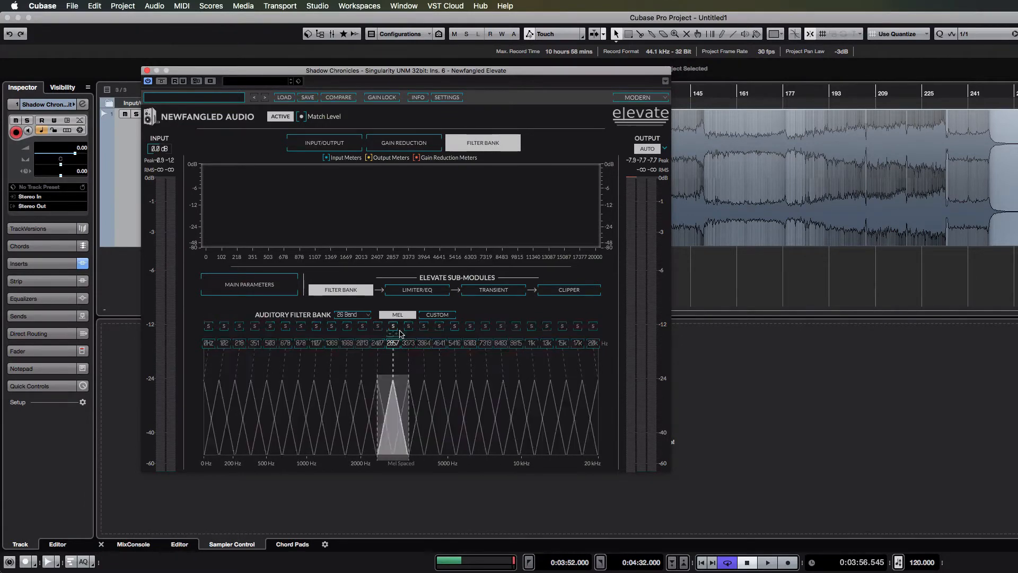
pyautogui.click(437, 314)
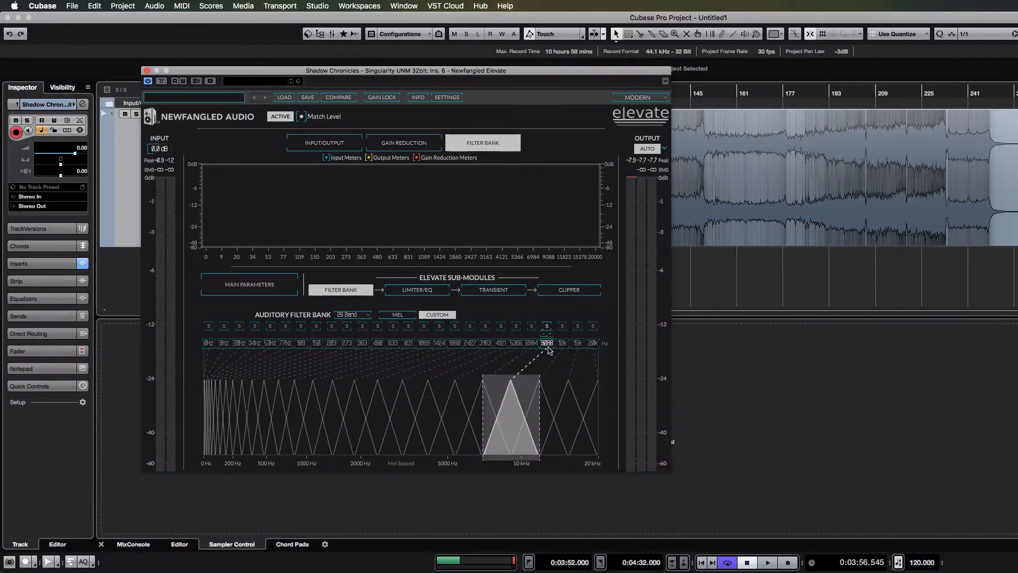
pyautogui.click(407, 314)
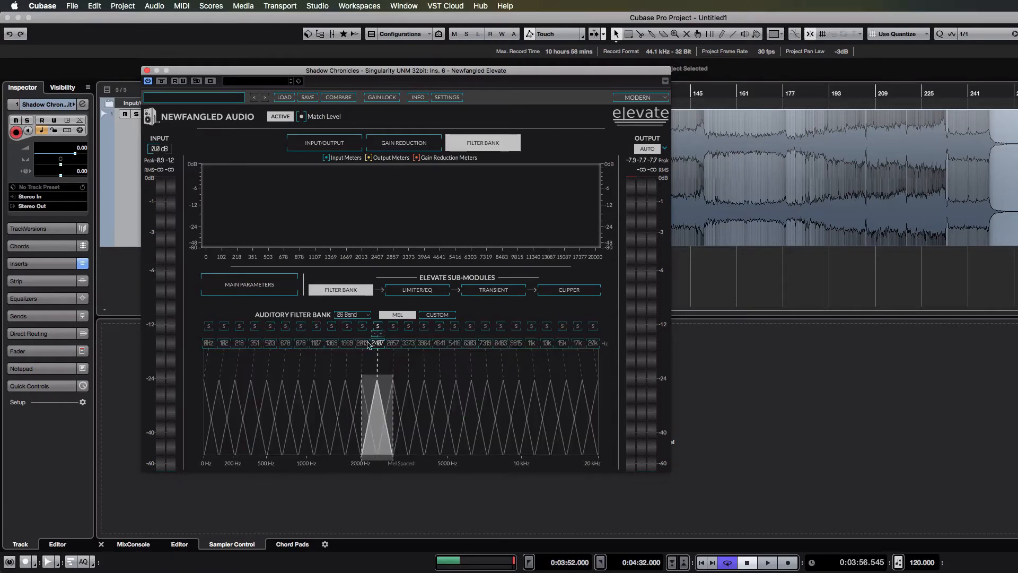
# - Try the auditory filter bank with 4 bands and return it to 26 bands
pyautogui.click(353, 315)
pyautogui.click(361, 86)
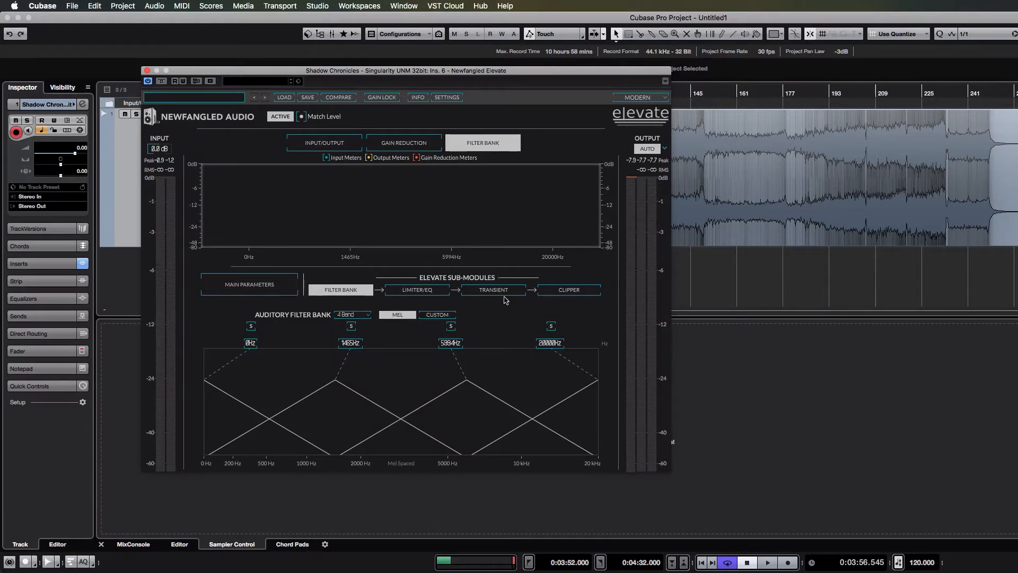
pyautogui.click(341, 315)
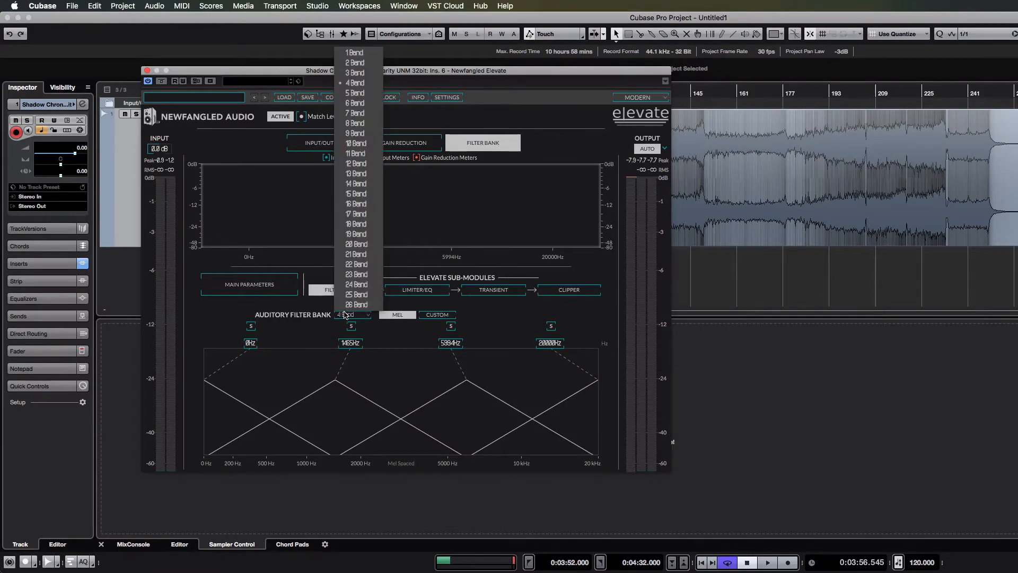
pyautogui.click(356, 304)
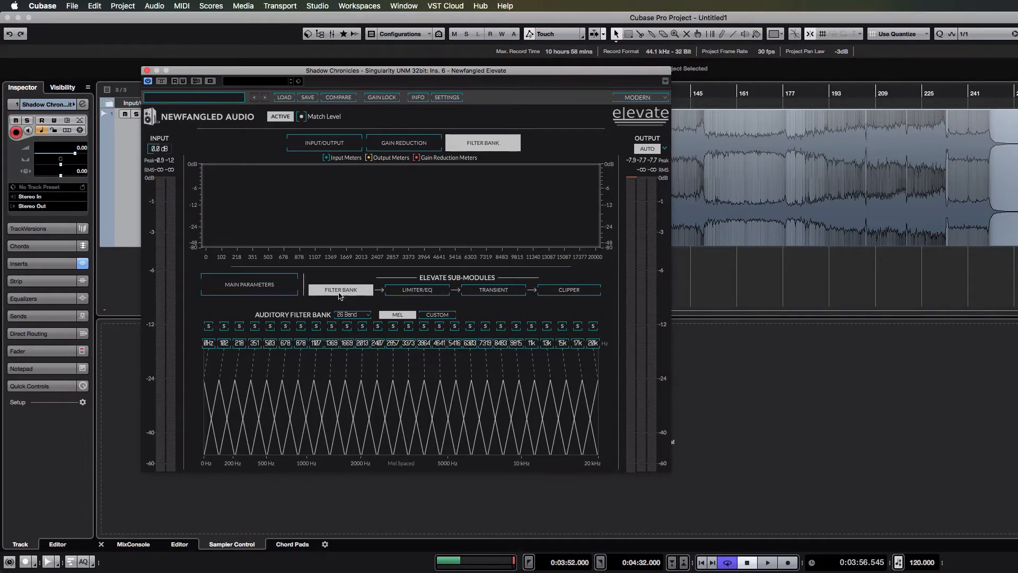
# - Audition the track with the Limiter/EQ sub-module's per-band meters shown, and raise the adaptive gain to 8.1 dB
pyautogui.click(428, 293)
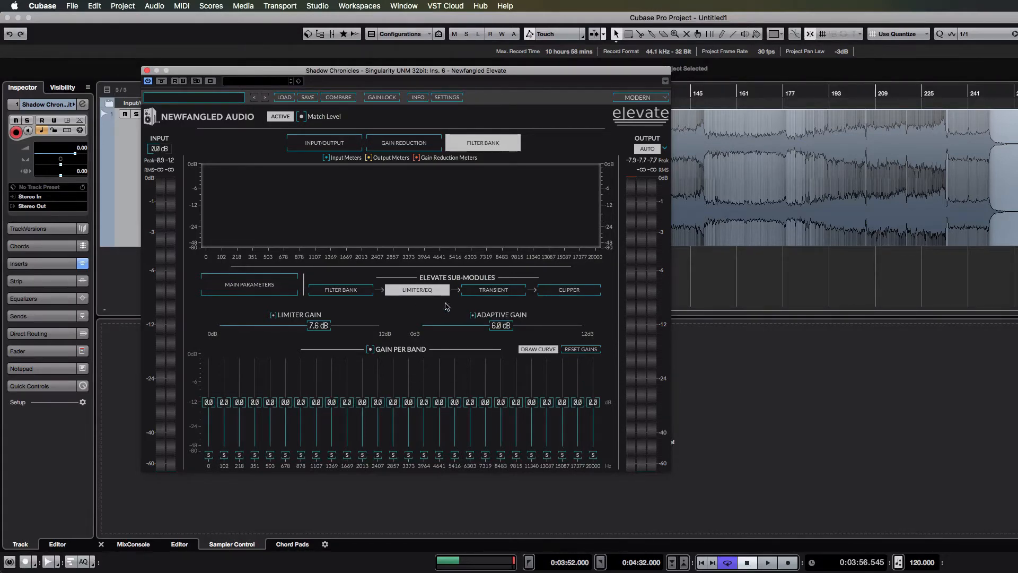
pyautogui.press('space')
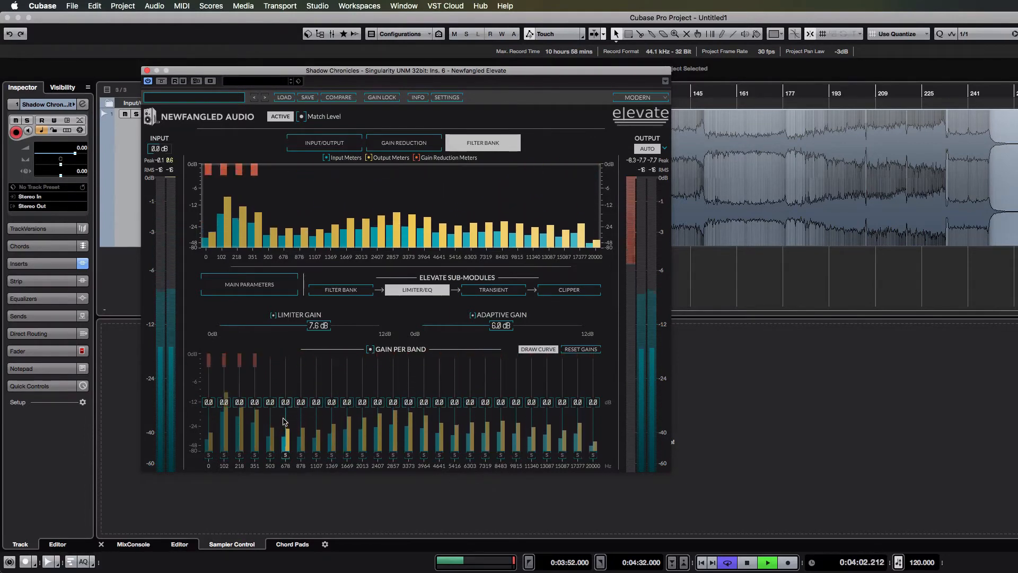
pyautogui.press('space')
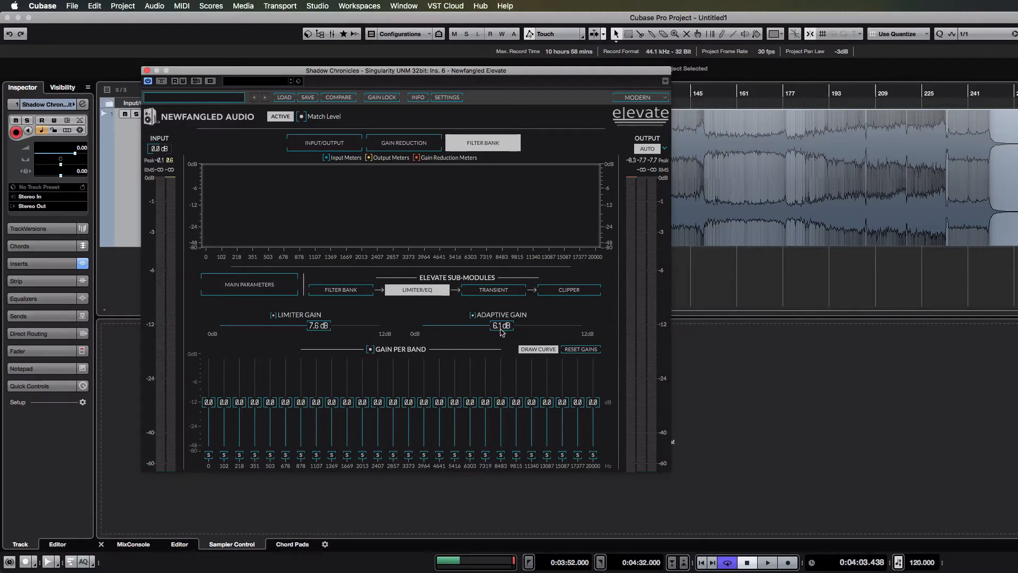
pyautogui.moveTo(502, 326); pyautogui.dragTo(534, 331)
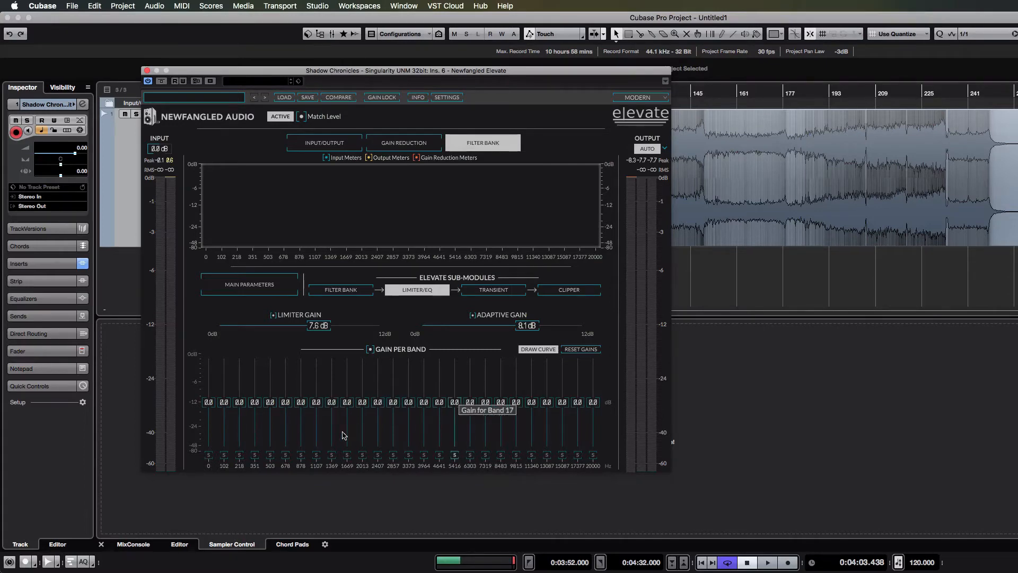
# - Raise the gains of the 351 Hz and 503 Hz bands to 6.0 dB during playback
pyautogui.press('space')
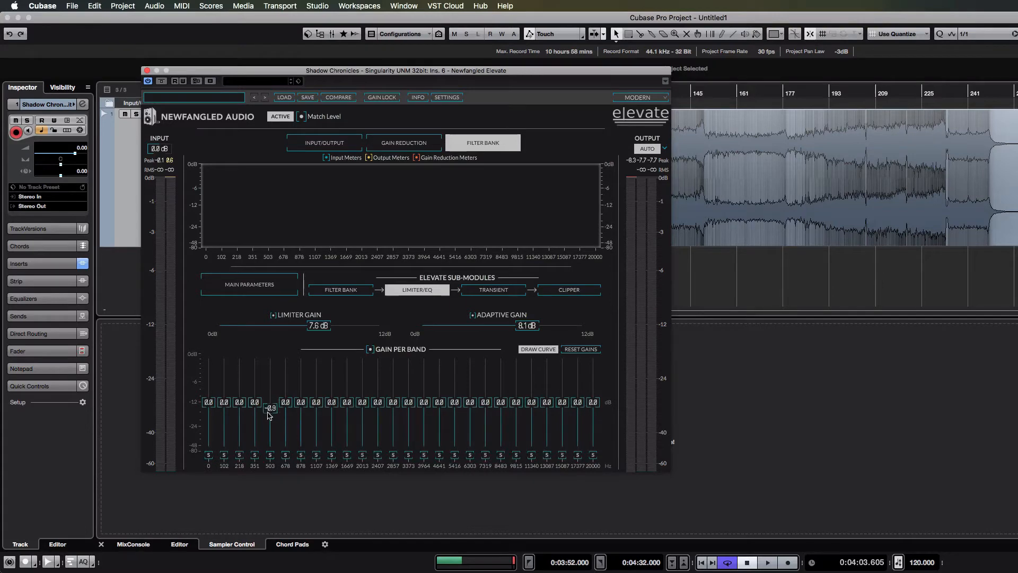
pyautogui.press('space')
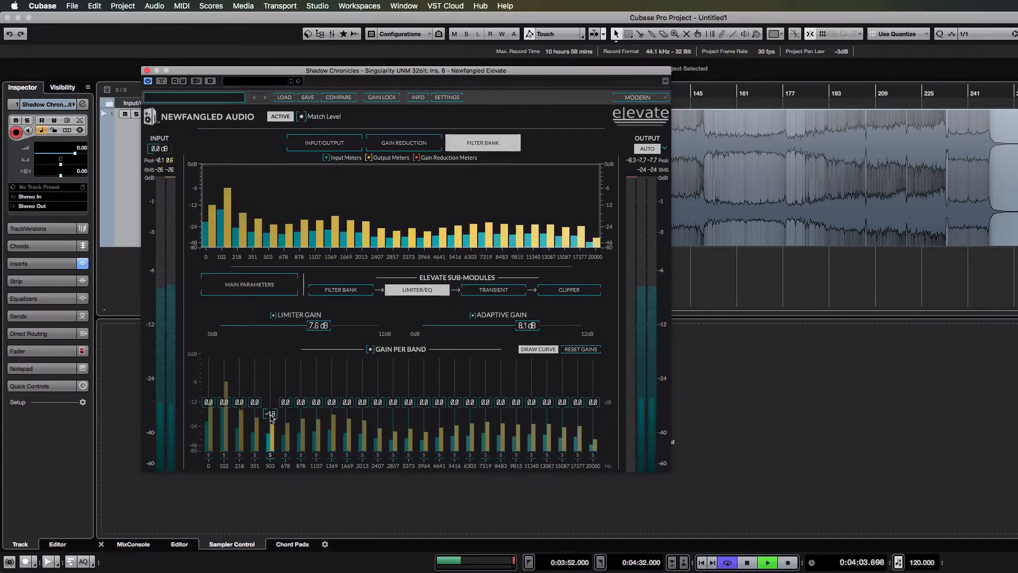
pyautogui.moveTo(270, 415); pyautogui.dragTo(276, 334)
pyautogui.moveTo(257, 414); pyautogui.dragTo(254, 360)
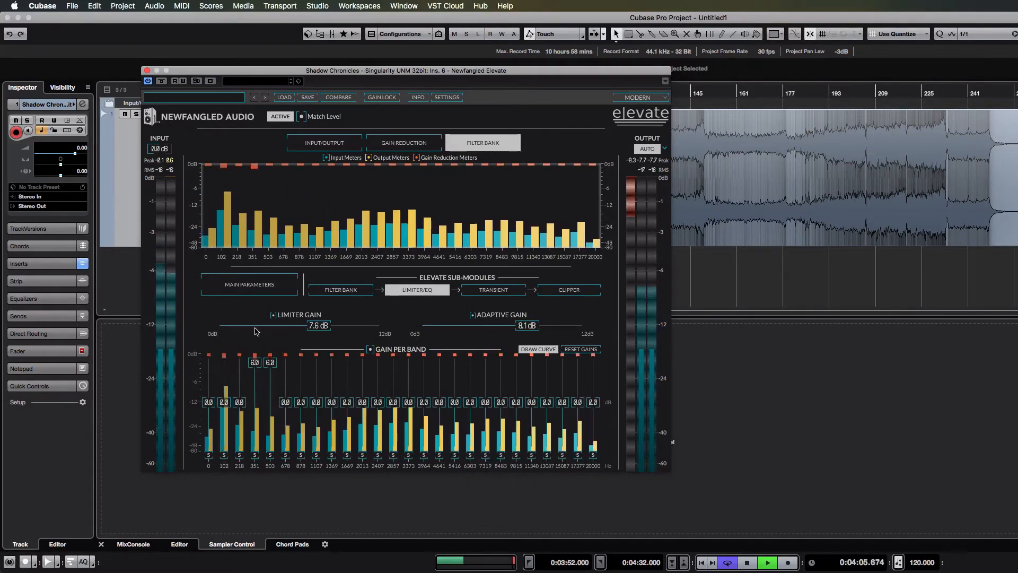
# - Draw a gain-per-band curve dipping to -6.0 dB around 878–2013 Hz and rising to 5.3 dB at 20 kHz, with the lowest band at -1.2 dB
pyautogui.moveTo(239, 414)
pyautogui.mouseDown()
pyautogui.moveTo(239, 373)
pyautogui.moveTo(300, 381)
pyautogui.moveTo(317, 397)
pyautogui.moveTo(222, 380)
pyautogui.moveTo(213, 389)
pyautogui.moveTo(357, 377)
pyautogui.mouseUp()
pyautogui.moveTo(231, 402)
pyautogui.mouseDown()
pyautogui.moveTo(239, 436)
pyautogui.moveTo(319, 441)
pyautogui.moveTo(478, 417)
pyautogui.moveTo(592, 377)
pyautogui.mouseUp()
pyautogui.moveTo(395, 457)
pyautogui.mouseDown()
pyautogui.moveTo(429, 416)
pyautogui.moveTo(588, 365)
pyautogui.moveTo(488, 379)
pyautogui.moveTo(367, 442)
pyautogui.mouseUp()
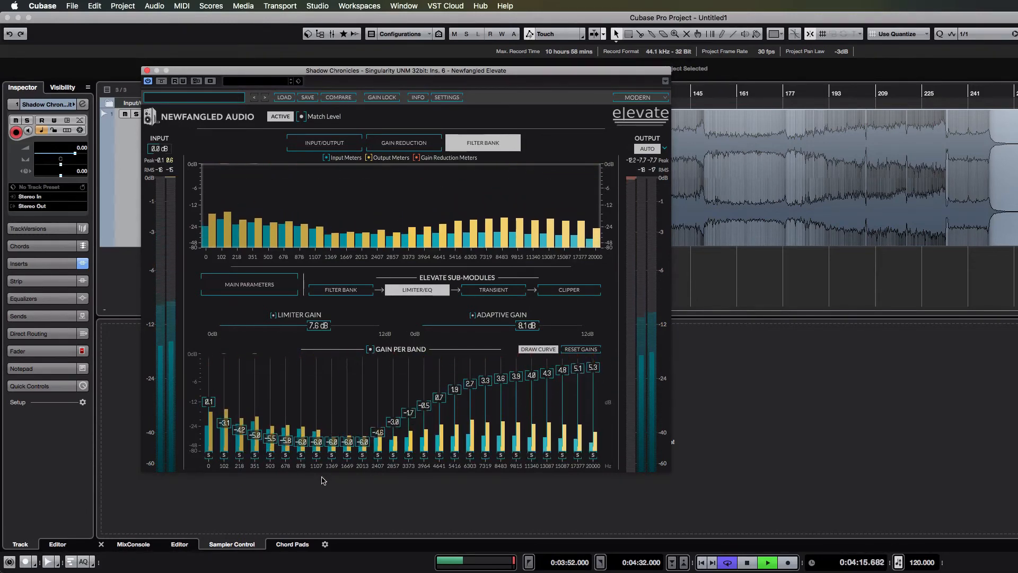
pyautogui.press('space')
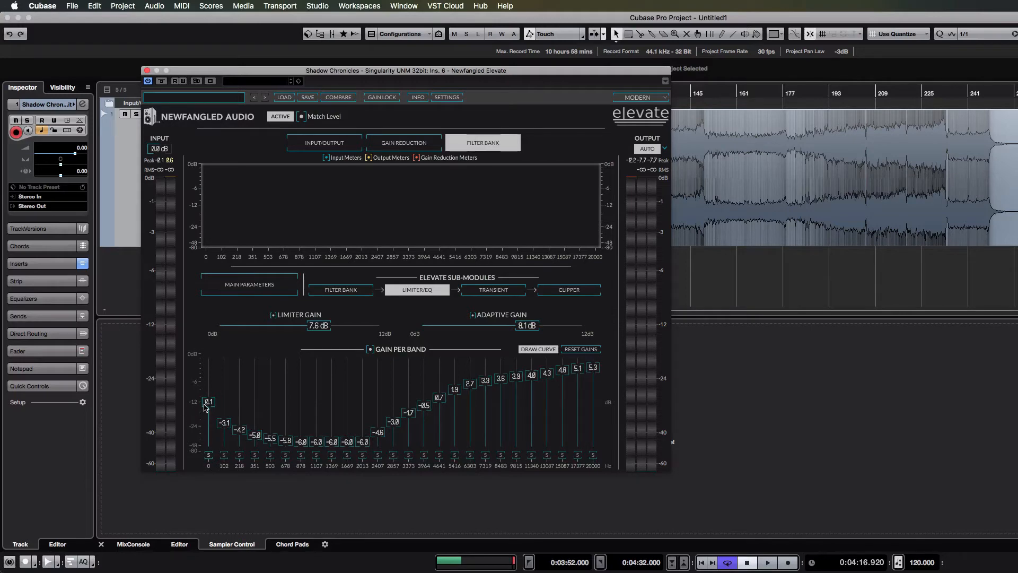
pyautogui.moveTo(208, 402); pyautogui.dragTo(208, 415)
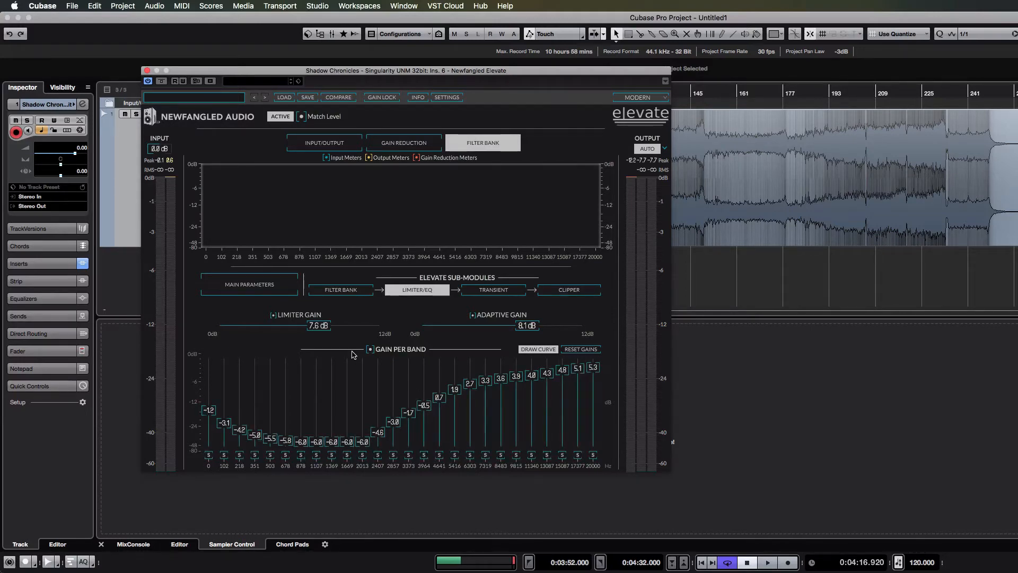
# - Reset all the per-band gains and raise the limiter gain to 8.1 dB
pyautogui.click(578, 349)
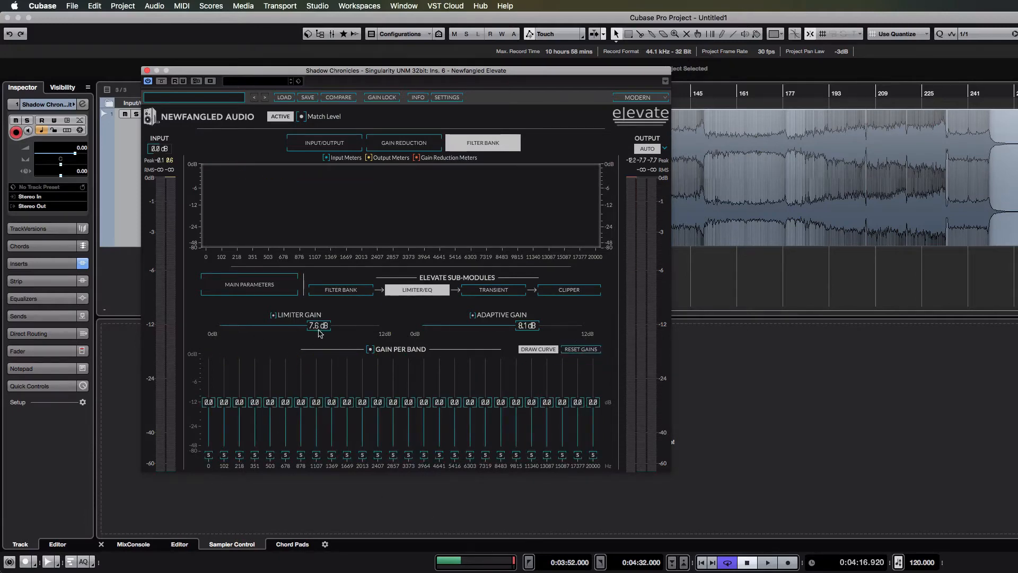
pyautogui.moveTo(322, 332); pyautogui.dragTo(331, 334)
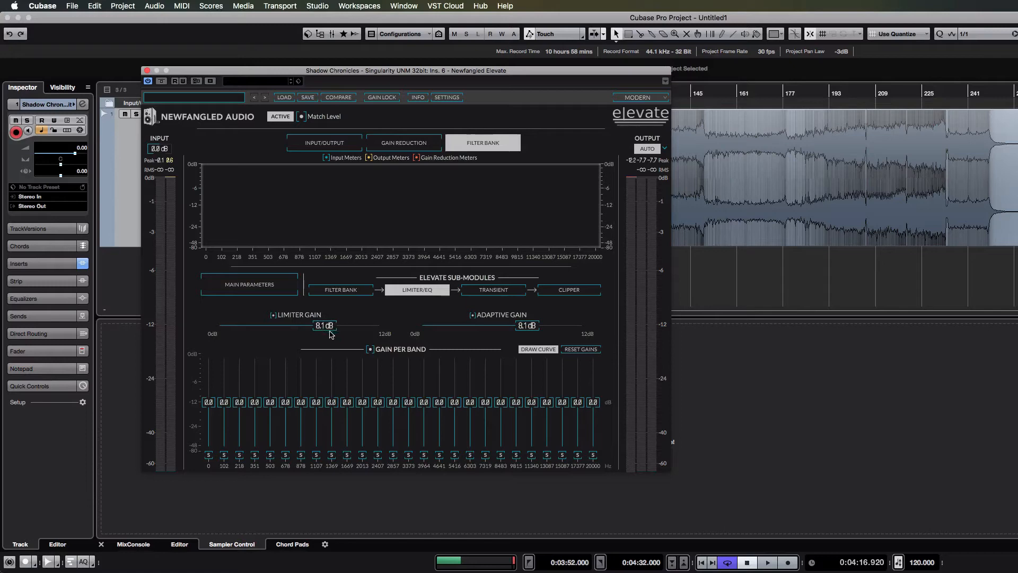
# - Show the Transient sub-module and set adaptive transient to 100% (Multi Band) and transient emphasis to 0% (Clean)
pyautogui.click(491, 289)
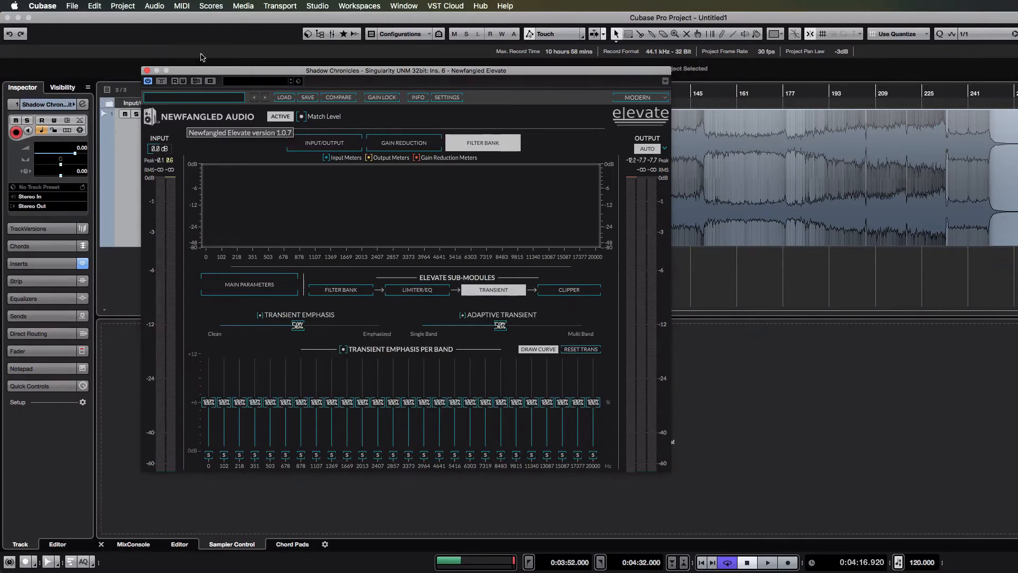
pyautogui.moveTo(310, 73); pyautogui.dragTo(409, 80)
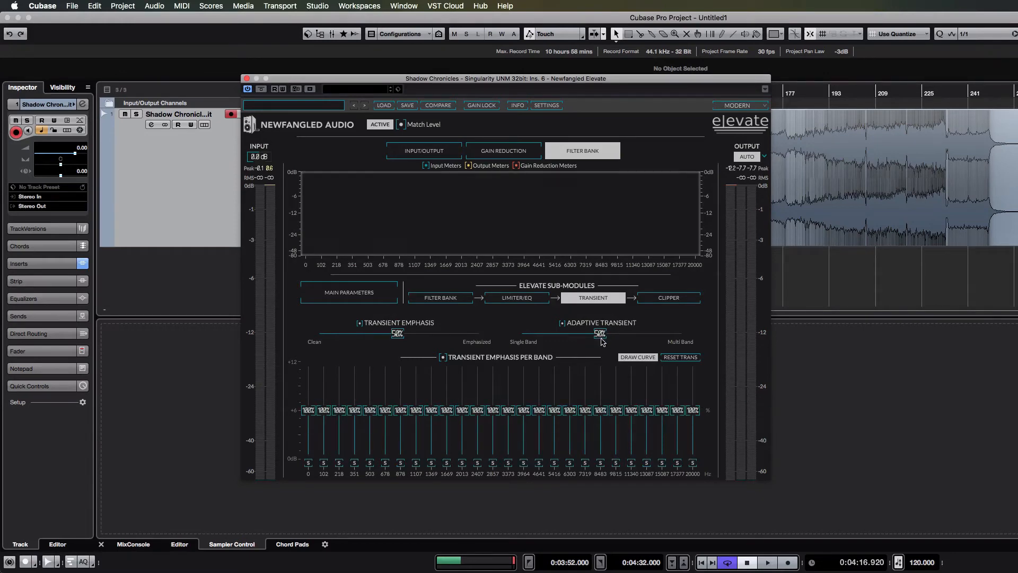
pyautogui.moveTo(601, 334); pyautogui.dragTo(521, 334)
pyautogui.moveTo(524, 340); pyautogui.dragTo(693, 360)
pyautogui.moveTo(395, 340); pyautogui.dragTo(168, 349)
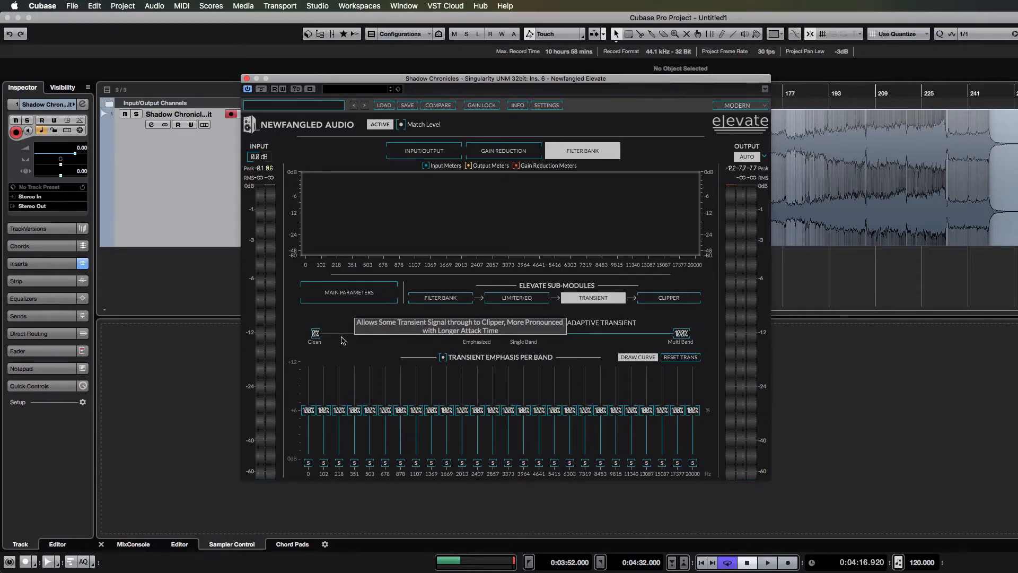
# - Audition the track while raising transient emphasis to 100%
pyautogui.press('space')
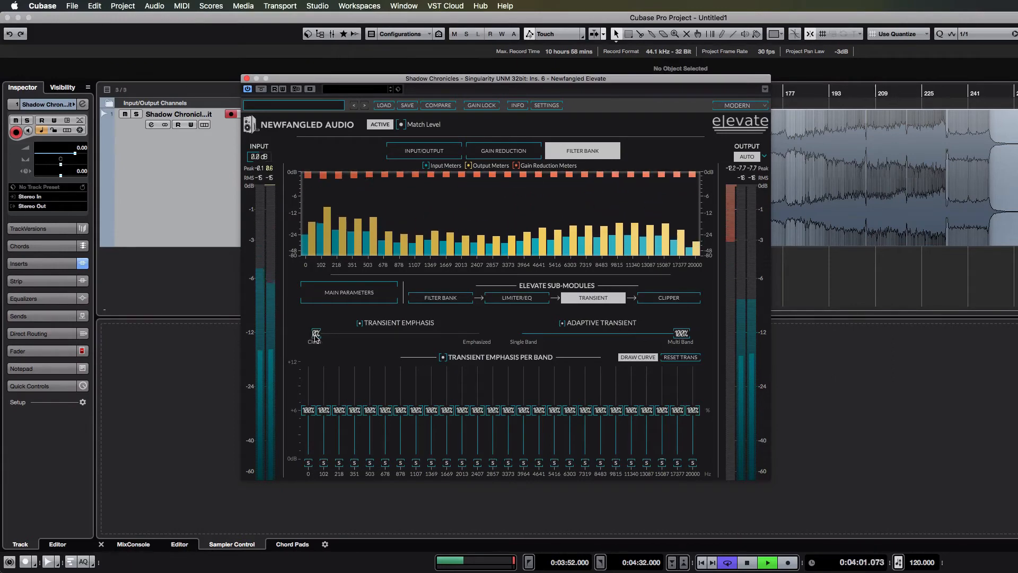
pyautogui.moveTo(315, 337); pyautogui.dragTo(529, 342)
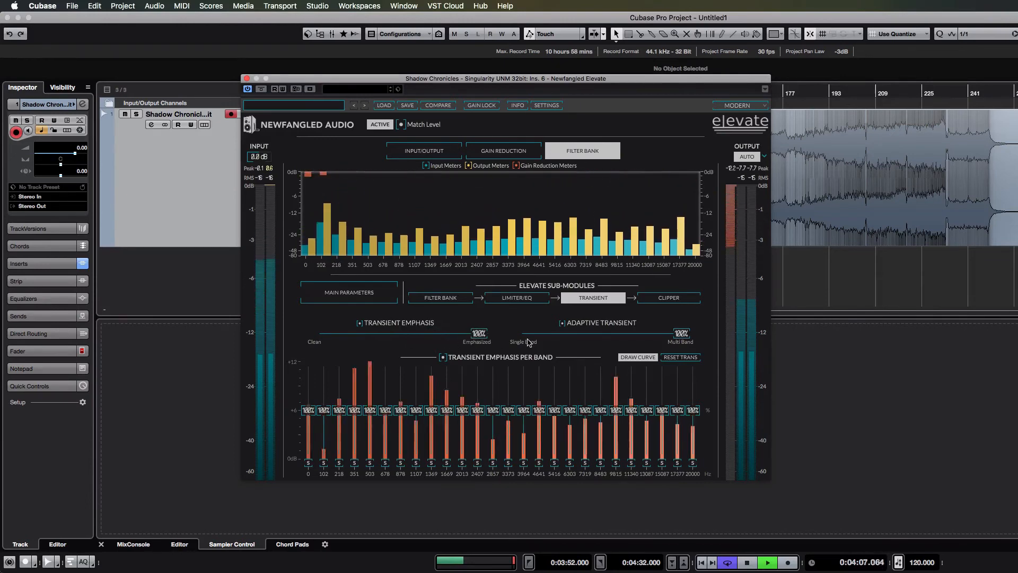
pyautogui.press('space')
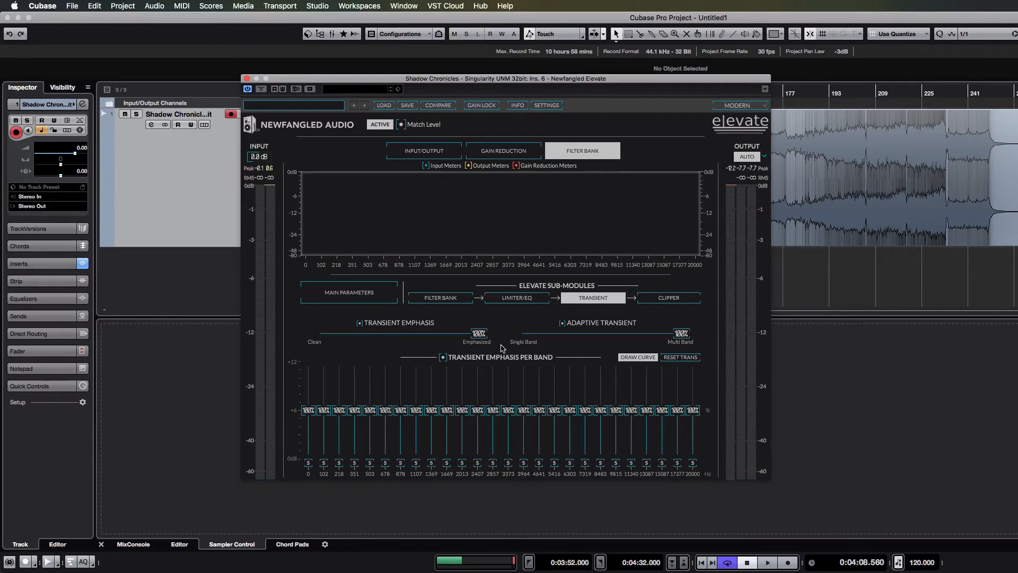
# - Set the limiter gain to 9.6 dB in the main parameters with a brief audition, and return to the Transient sub-module
pyautogui.click(366, 301)
pyautogui.moveTo(344, 387); pyautogui.dragTo(335, 373)
pyautogui.press('space')
pyautogui.press('space')
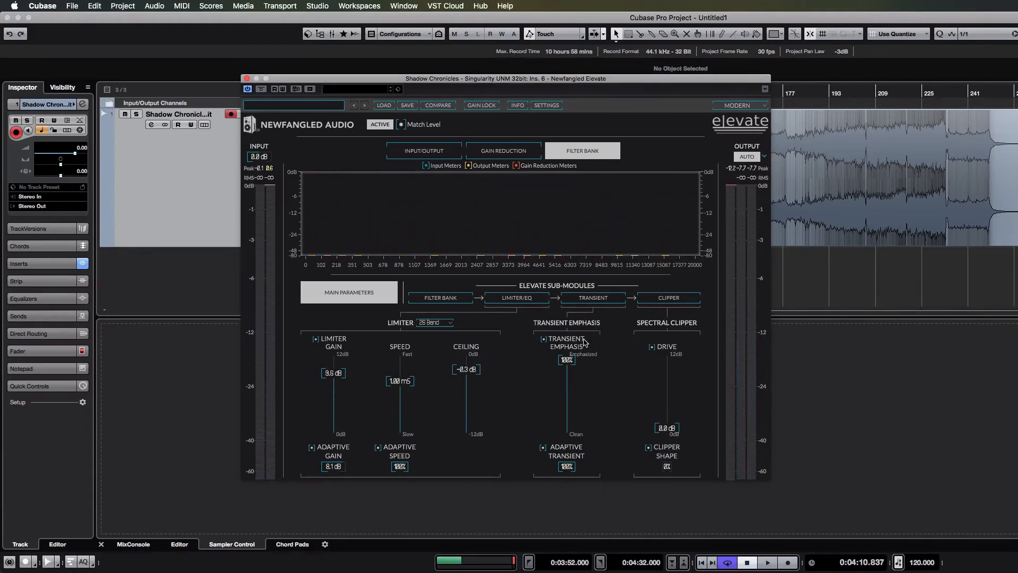
pyautogui.click(512, 298)
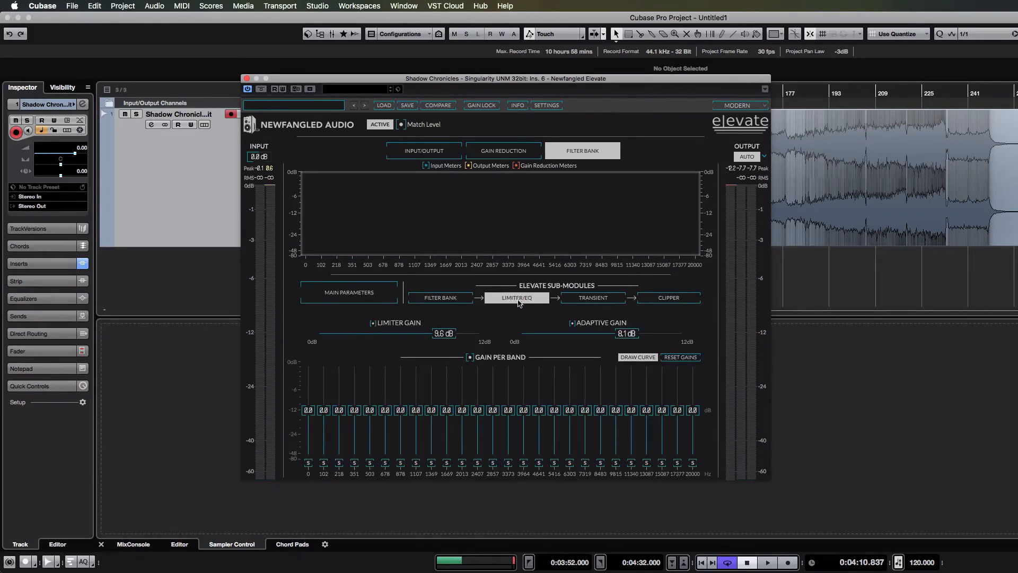
pyautogui.click(619, 295)
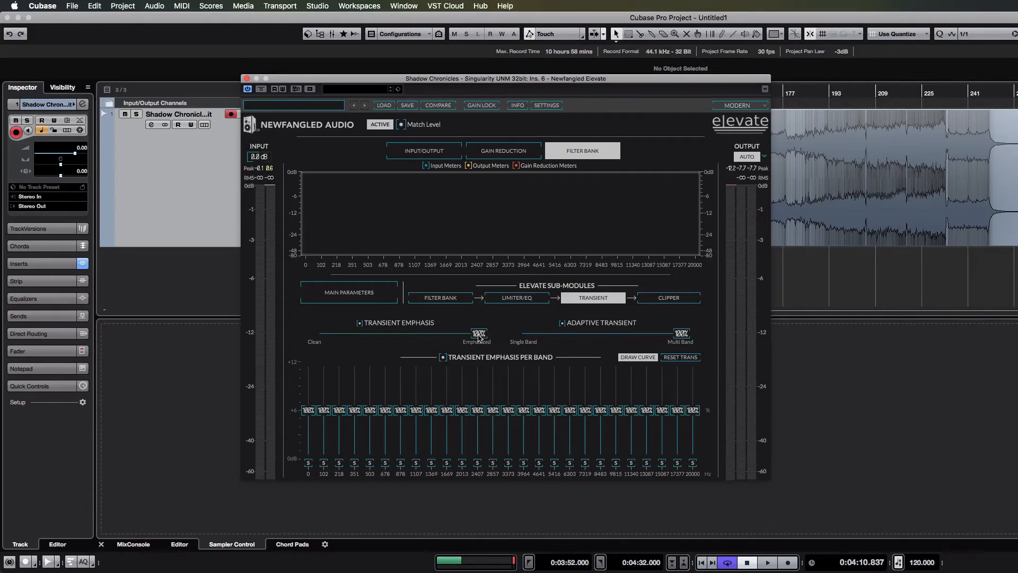
# - Audition the track with adaptive transient lowered to 0% (Single Band) and raised back to 100% (Multi Band)
pyautogui.moveTo(479, 334); pyautogui.dragTo(532, 336)
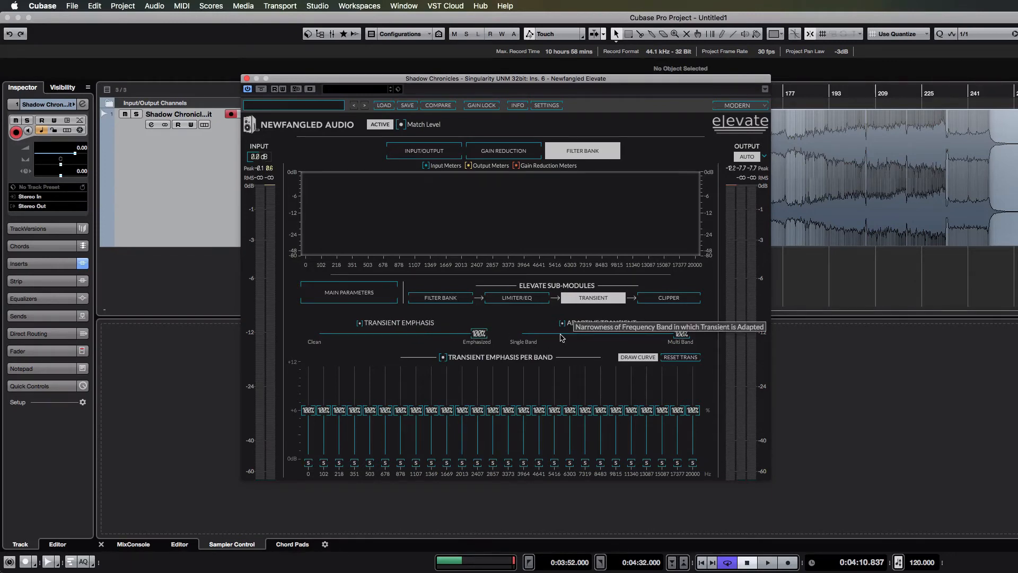
pyautogui.press('space')
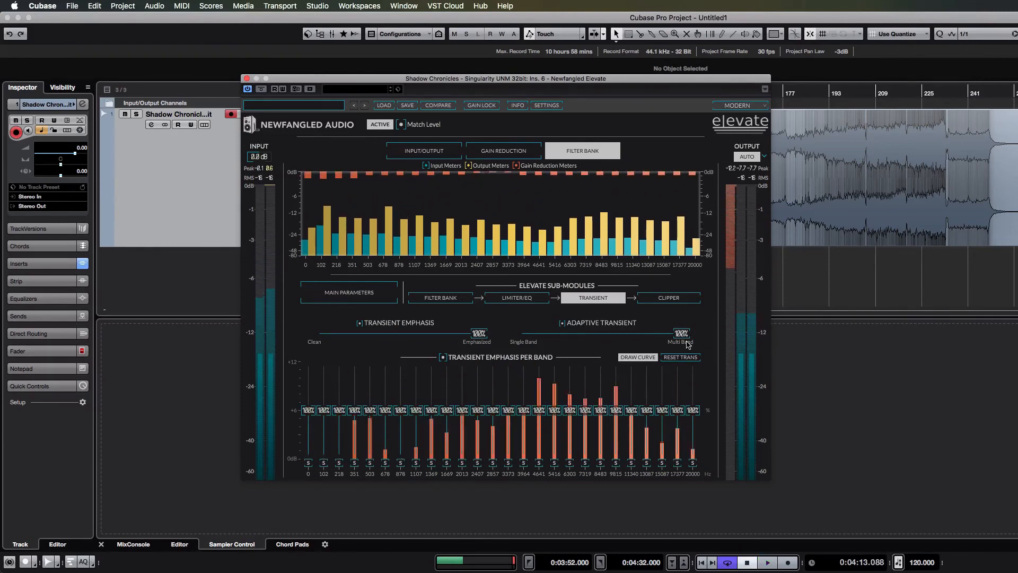
pyautogui.moveTo(684, 334); pyautogui.dragTo(548, 348)
pyautogui.press('space')
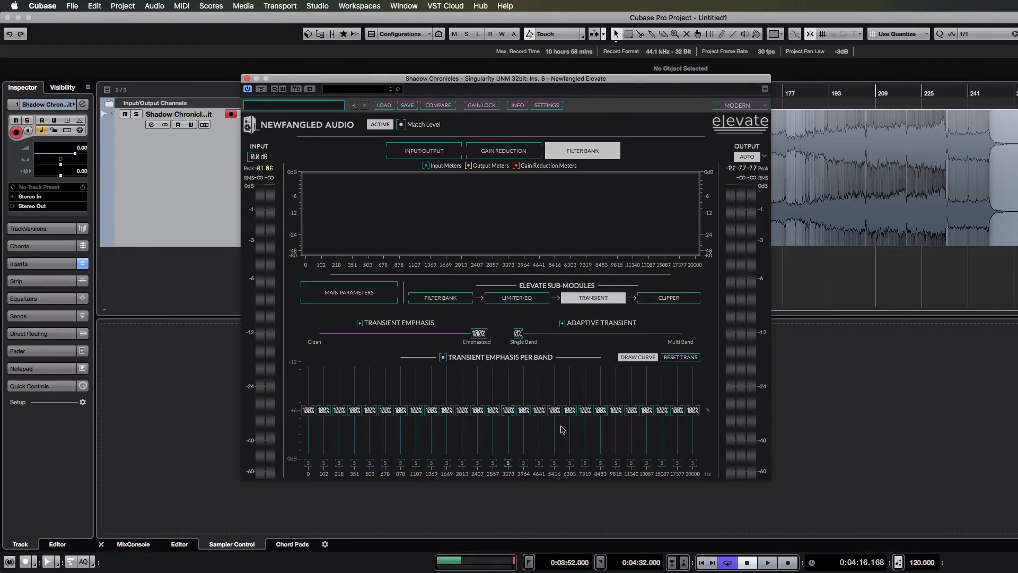
pyautogui.moveTo(524, 348); pyautogui.dragTo(681, 342)
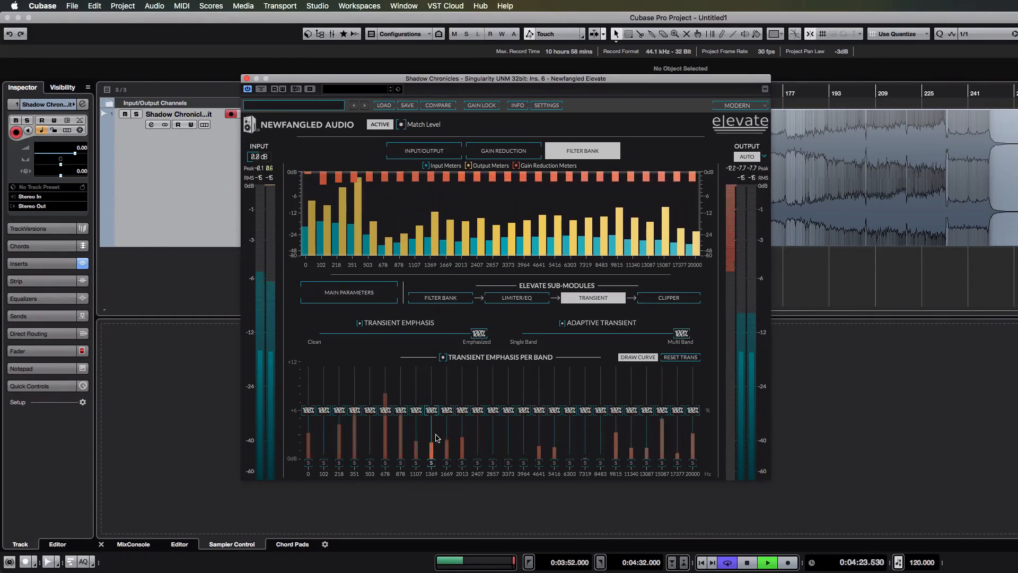
pyautogui.press('space')
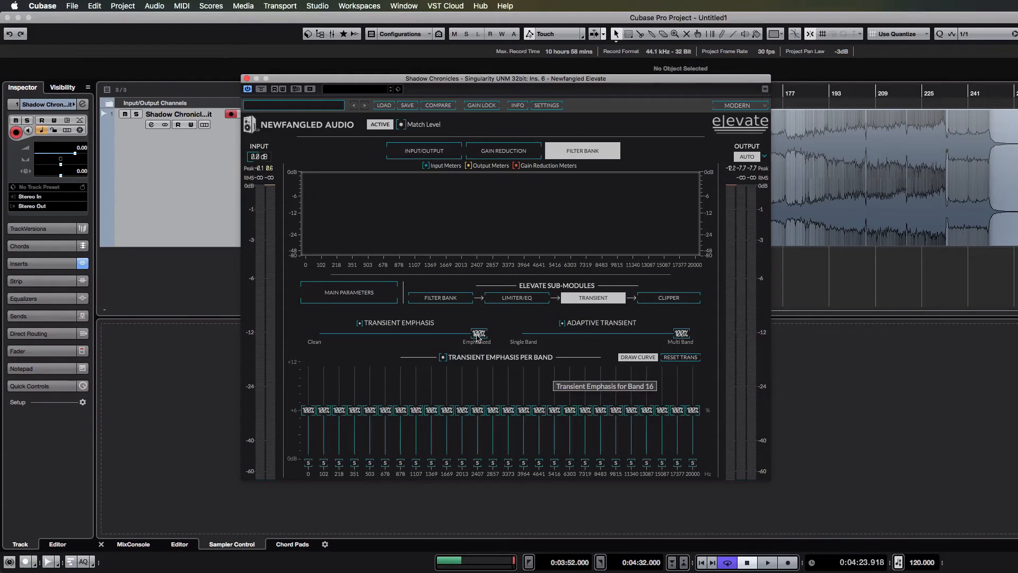
# - Set both transient emphasis and adaptive transient to 50%
pyautogui.moveTo(481, 338); pyautogui.dragTo(404, 343)
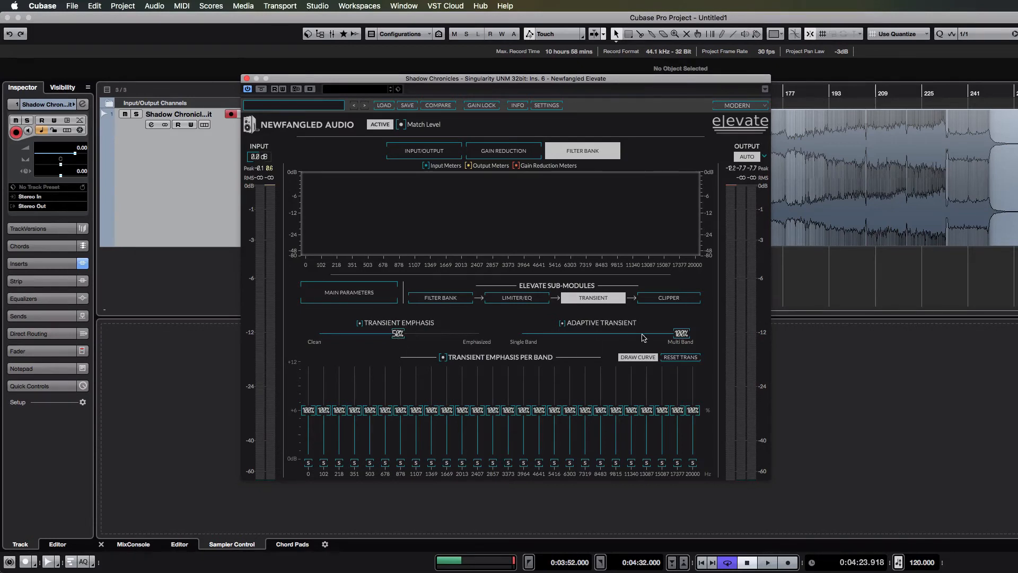
pyautogui.moveTo(680, 334); pyautogui.dragTo(603, 340)
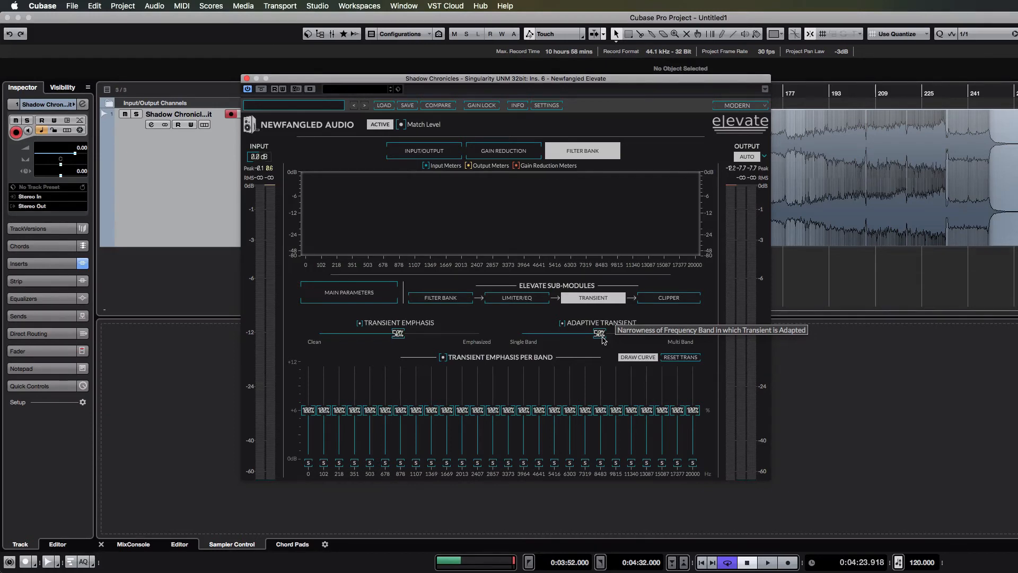
# - Load Slate Digital FG-X into the empty fourth insert slot of the channel, close its window and bypass it
pyautogui.click(152, 126)
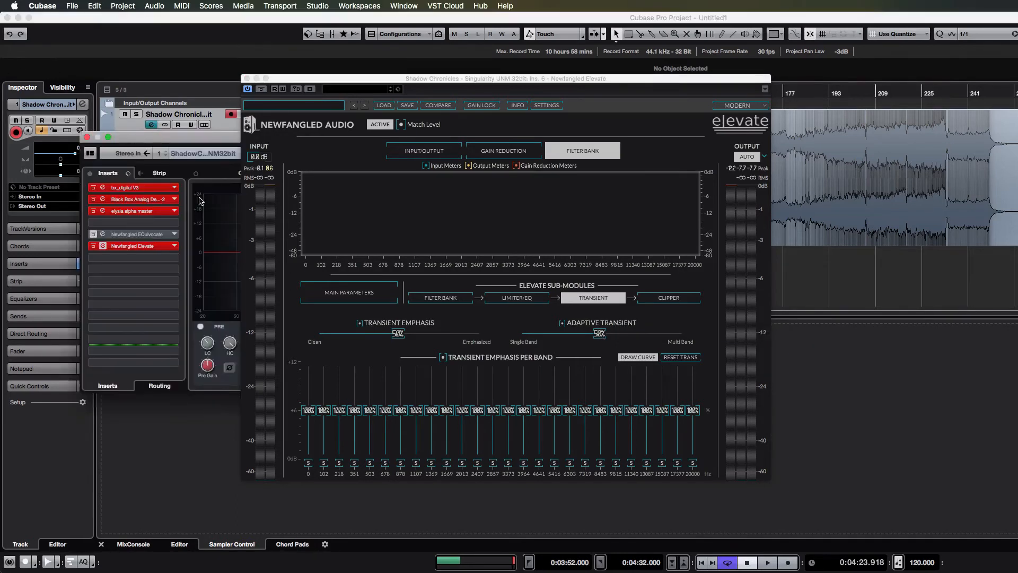
pyautogui.click(148, 223)
pyautogui.write('fgx')
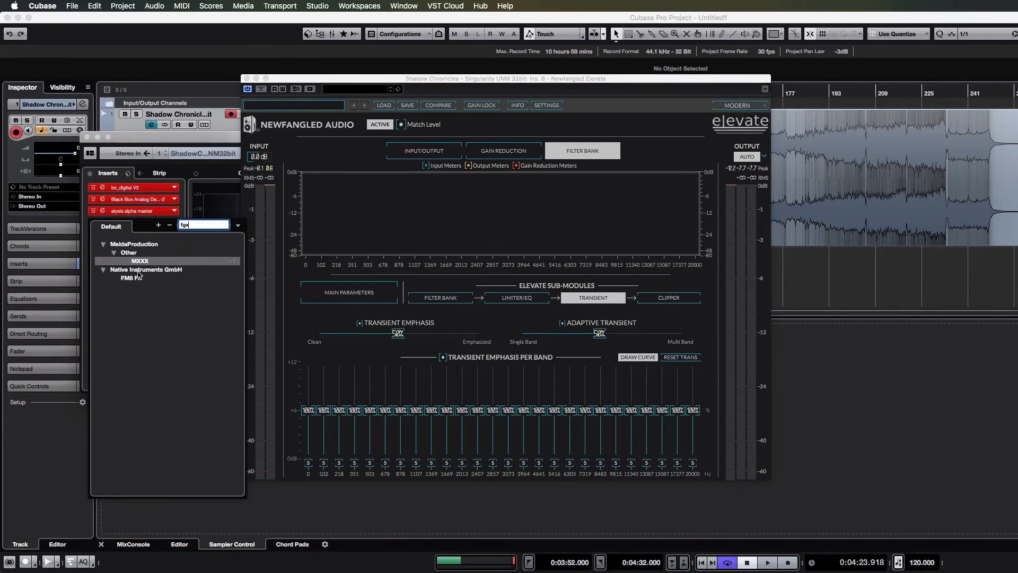
pyautogui.press('BackSpace')
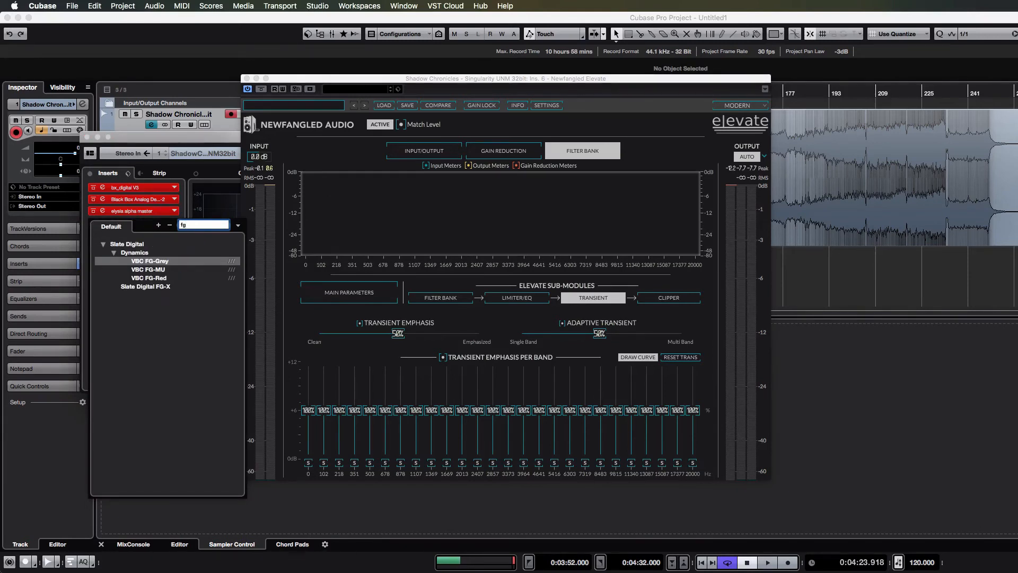
pyautogui.click(173, 286)
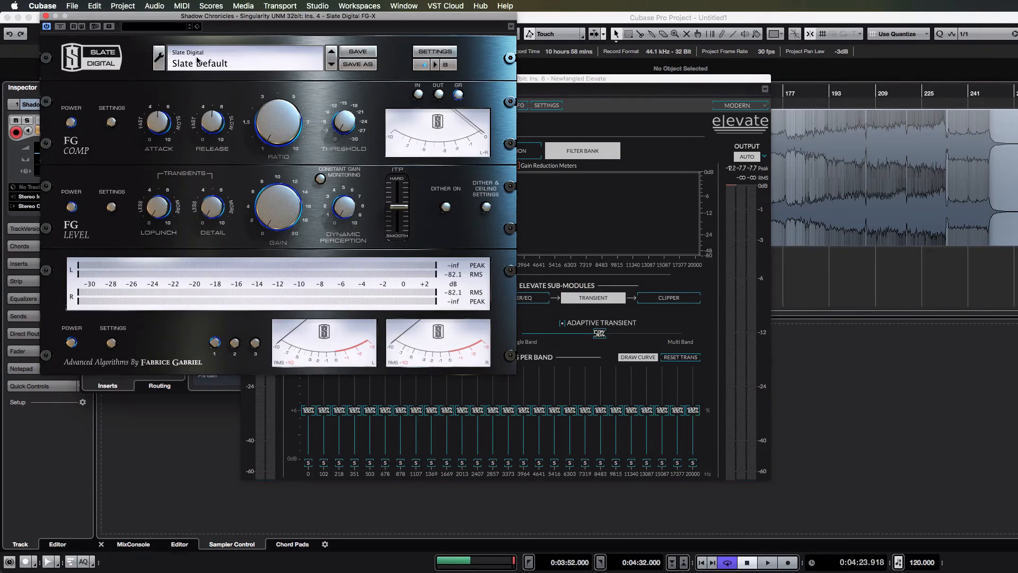
pyautogui.click(46, 16)
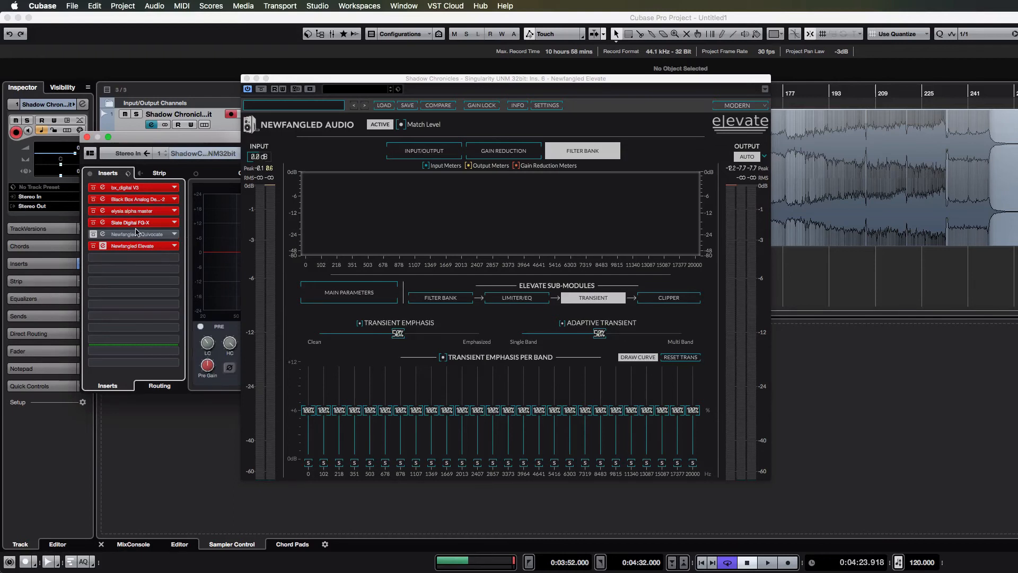
pyautogui.click(94, 222)
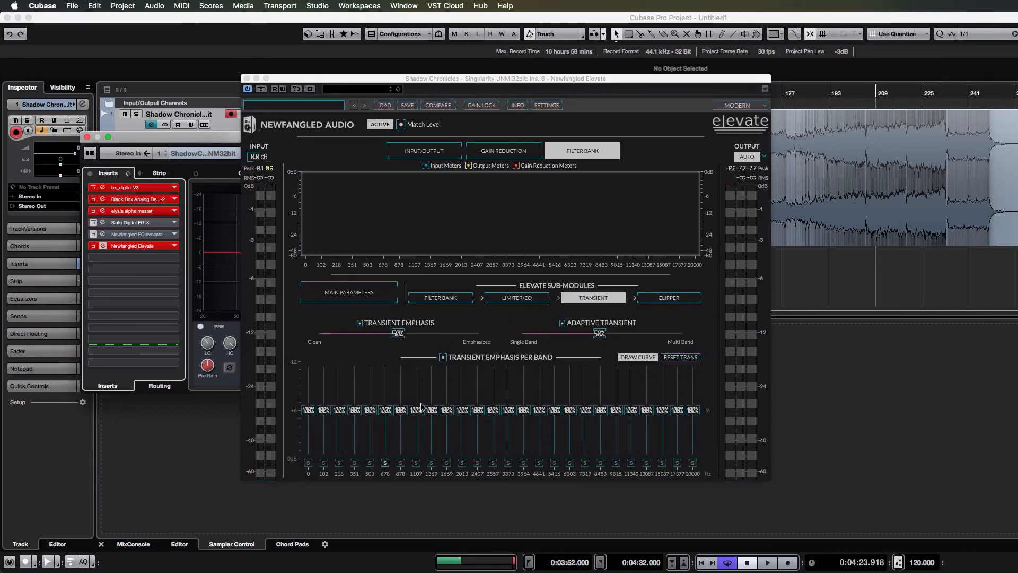
# - Show the Clipper sub-module and push the spectral clipper to 12.0 dB drive and 100% (Hard) shape
pyautogui.click(651, 303)
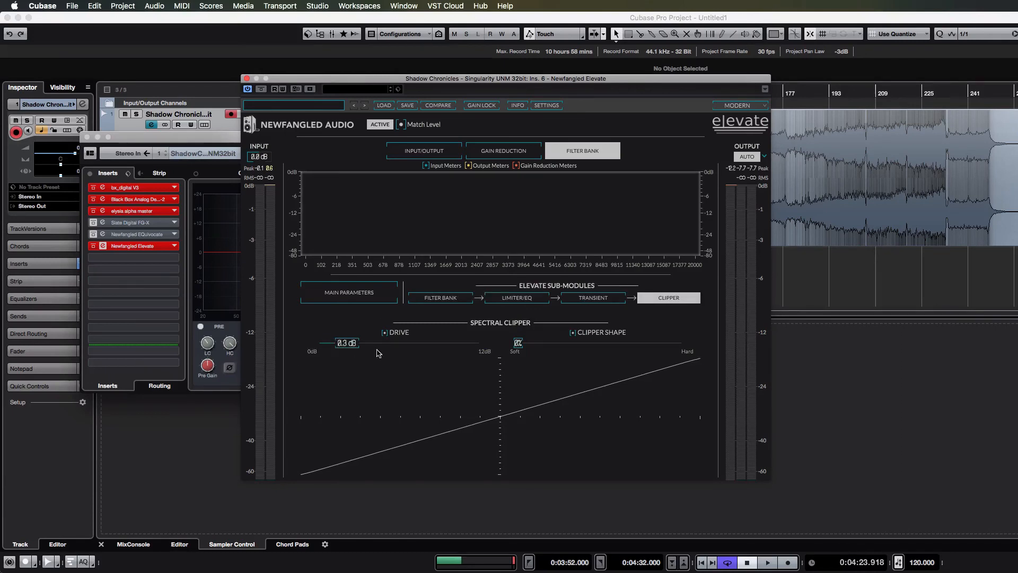
pyautogui.moveTo(312, 345); pyautogui.dragTo(805, 375)
pyautogui.moveTo(520, 343); pyautogui.dragTo(720, 353)
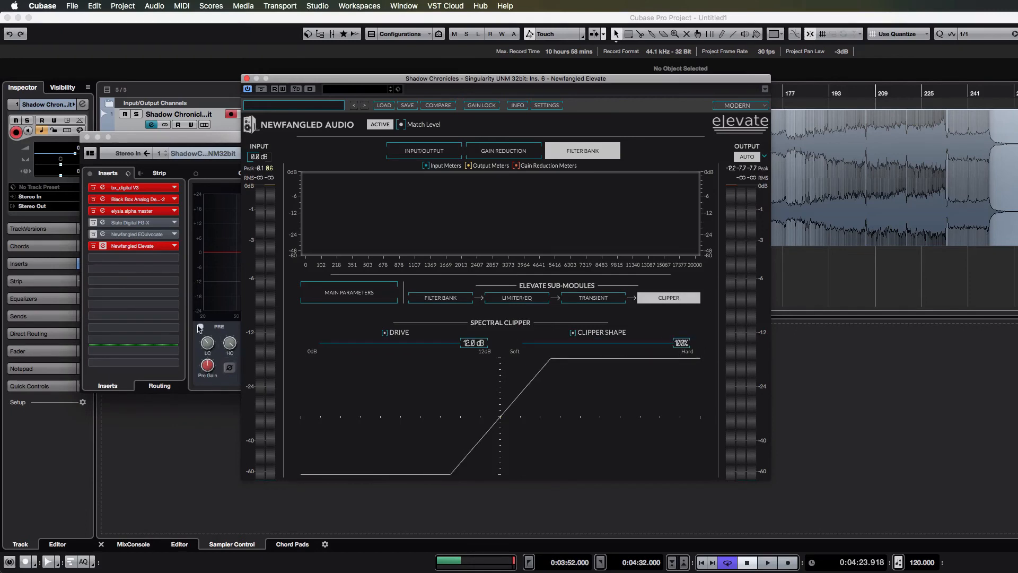
# - Set the clipper drive to 0.5 dB and the clipper shape to 0% (Soft)
pyautogui.moveTo(463, 344); pyautogui.dragTo(365, 364)
pyautogui.moveTo(682, 343); pyautogui.dragTo(517, 345)
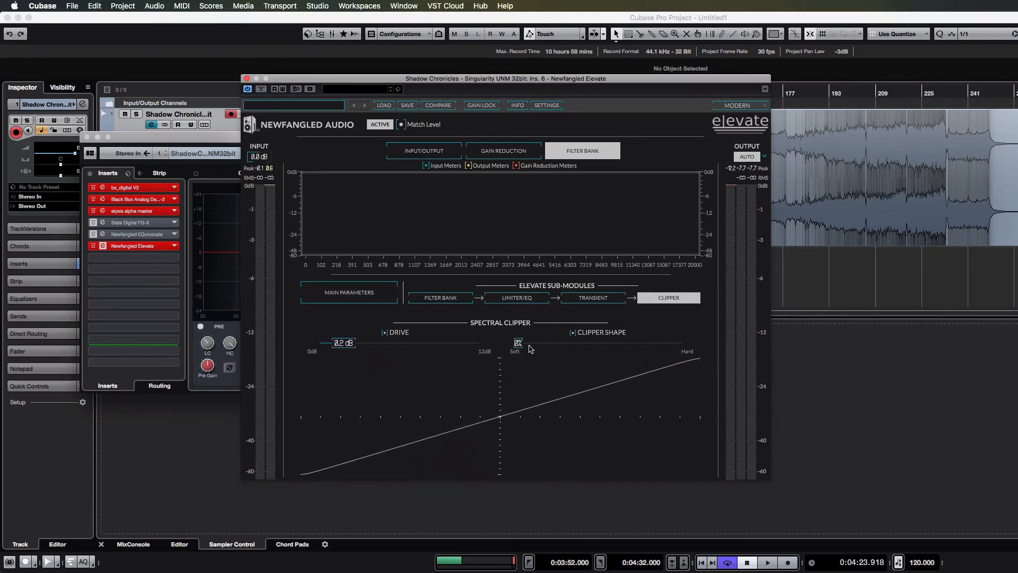
pyautogui.moveTo(348, 344); pyautogui.dragTo(361, 346)
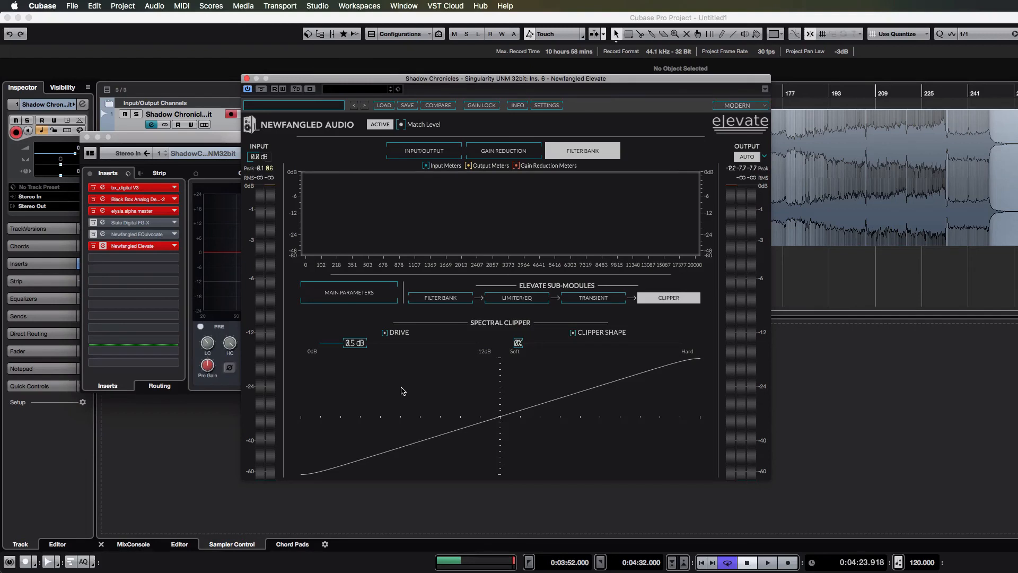
# - Audition the track while fine-tuning the clipper drive around 0.5 dB, and reposition the Elevate window
pyautogui.press('space')
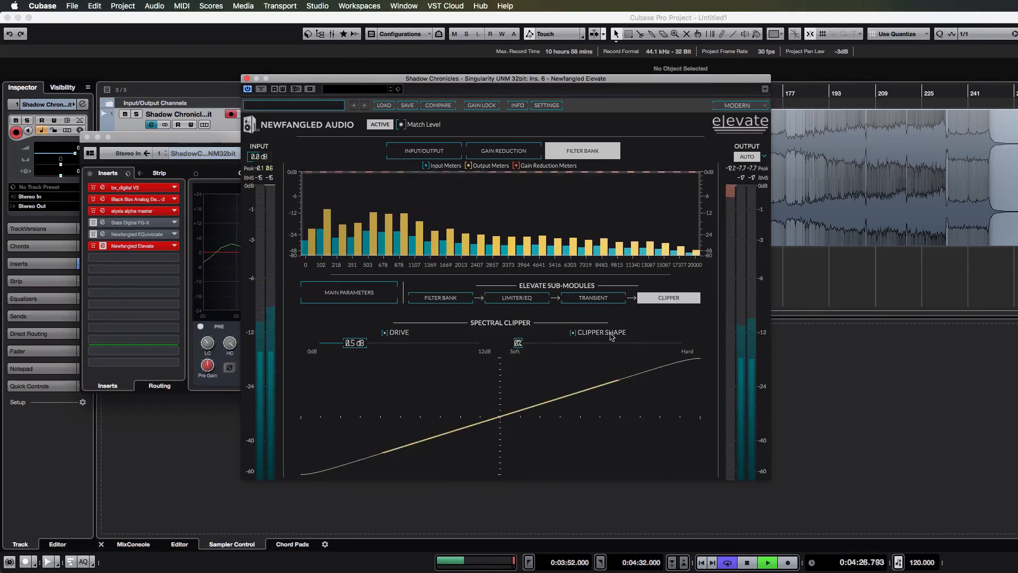
pyautogui.moveTo(370, 350)
pyautogui.mouseDown()
pyautogui.moveTo(464, 349)
pyautogui.moveTo(341, 344)
pyautogui.moveTo(359, 348)
pyautogui.mouseUp()
pyautogui.press('space')
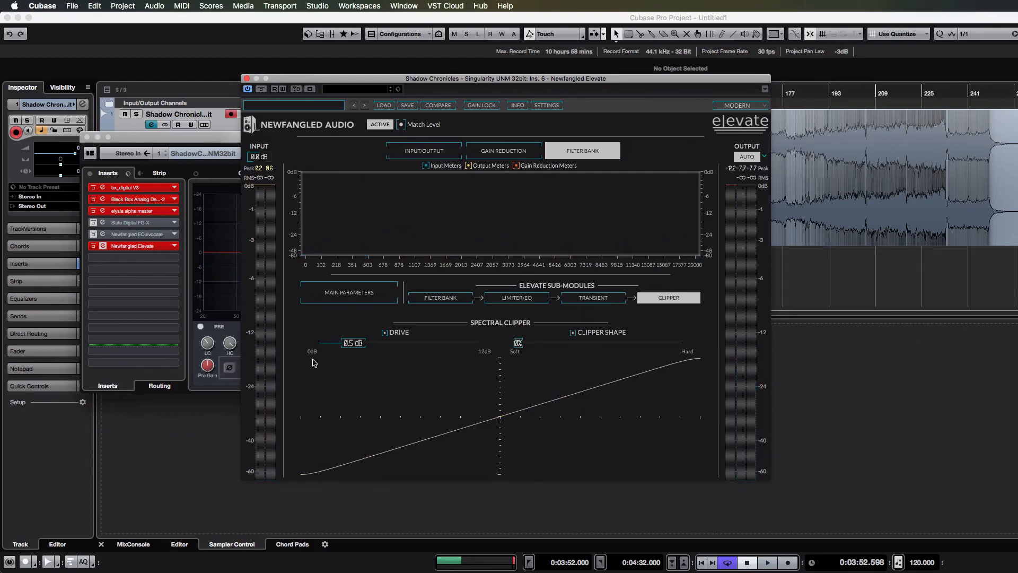
pyautogui.moveTo(434, 89); pyautogui.dragTo(386, 122)
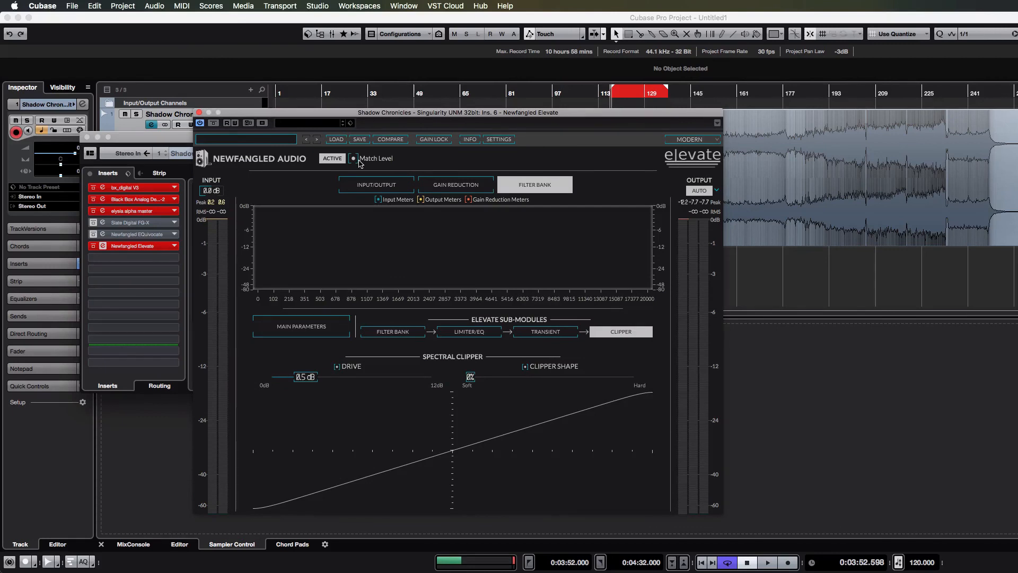